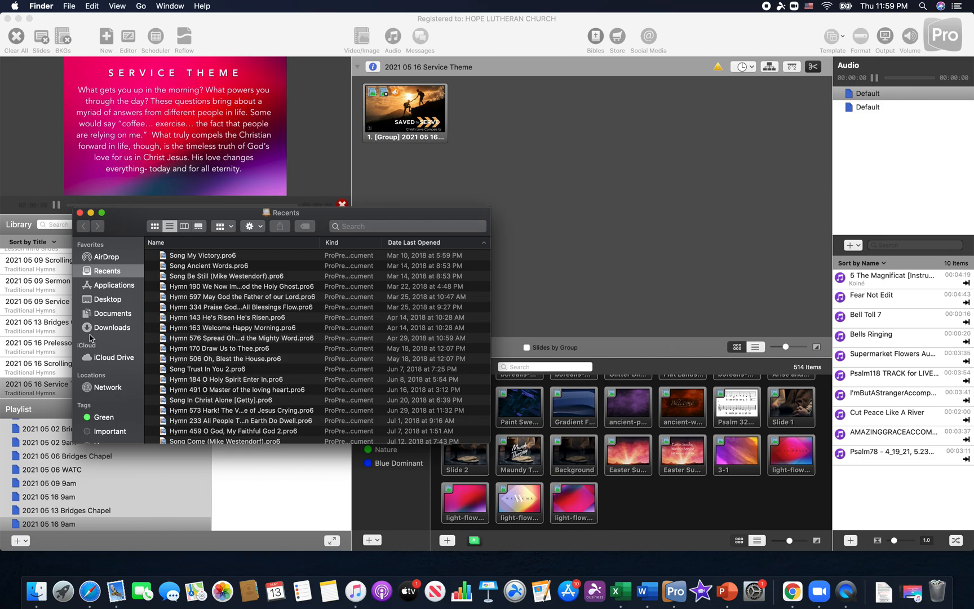
- Open the 2021 05 16 Scrolling Announcements folder inside Desktop > 01 DSC Sunday Services > 2021 05 16
{"action": "left_click", "coordinate": [104, 305]}
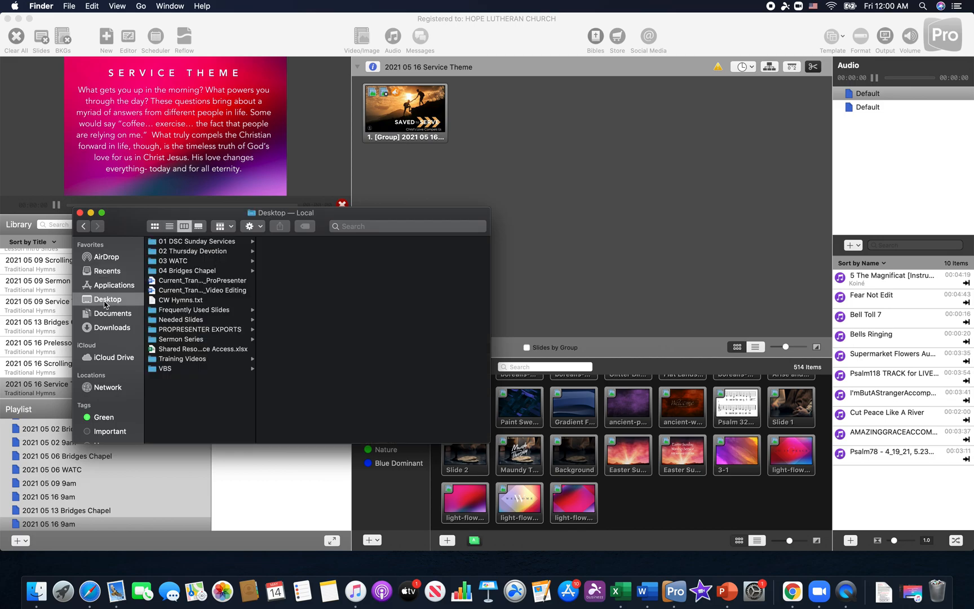
{"action": "left_click", "coordinate": [181, 243]}
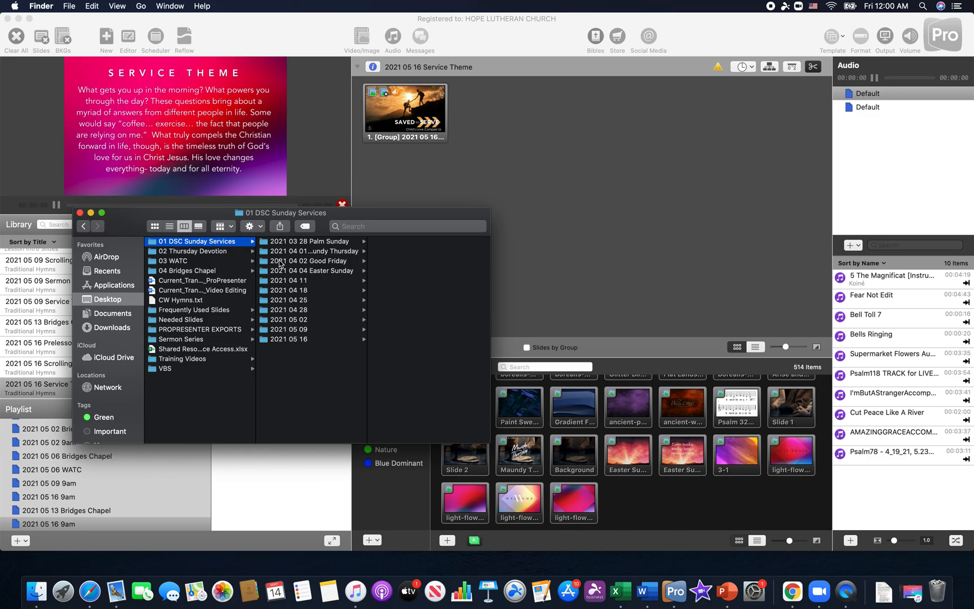
{"action": "left_click", "coordinate": [289, 341]}
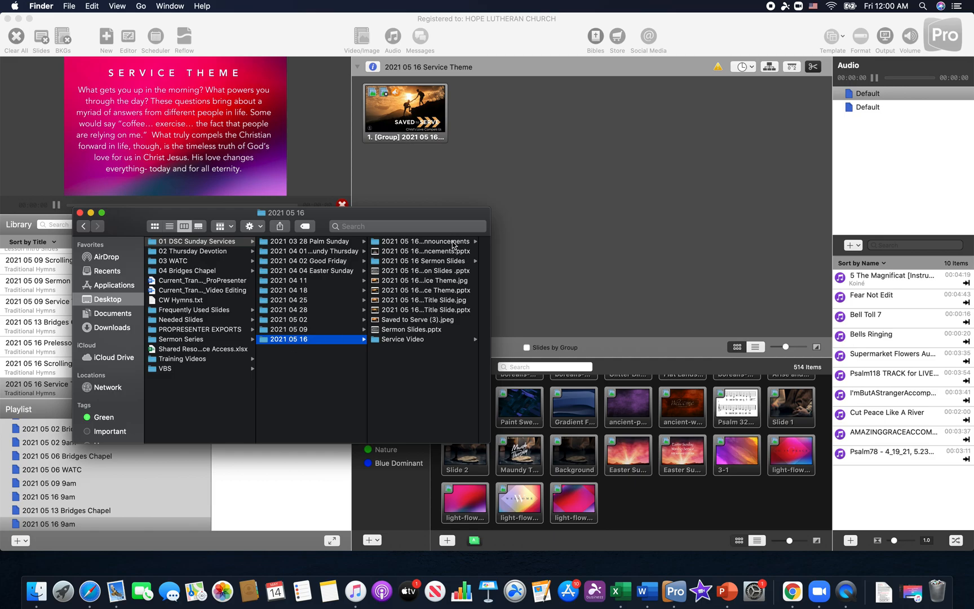
{"action": "left_click", "coordinate": [429, 242]}
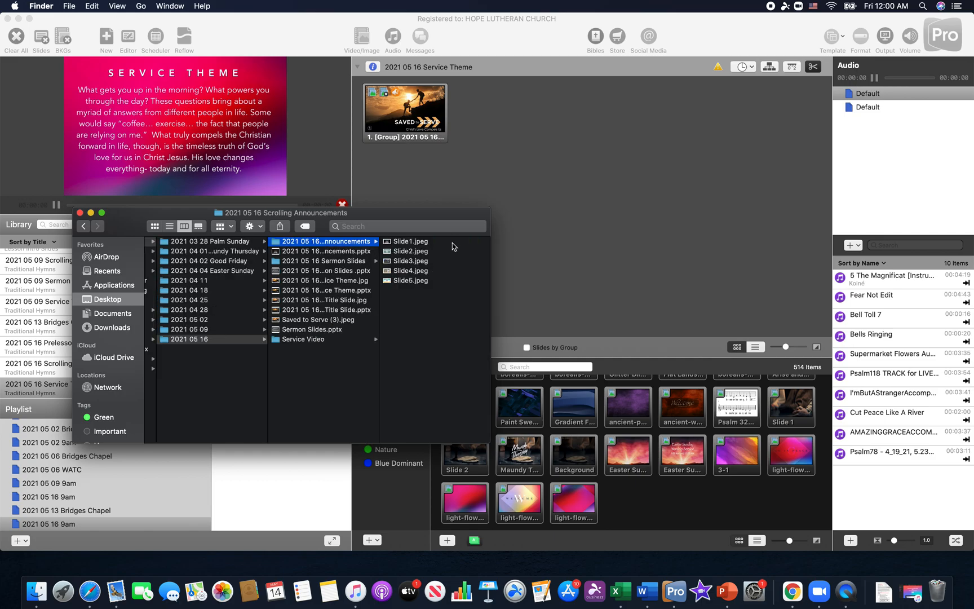
{"action": "left_click", "coordinate": [361, 253]}
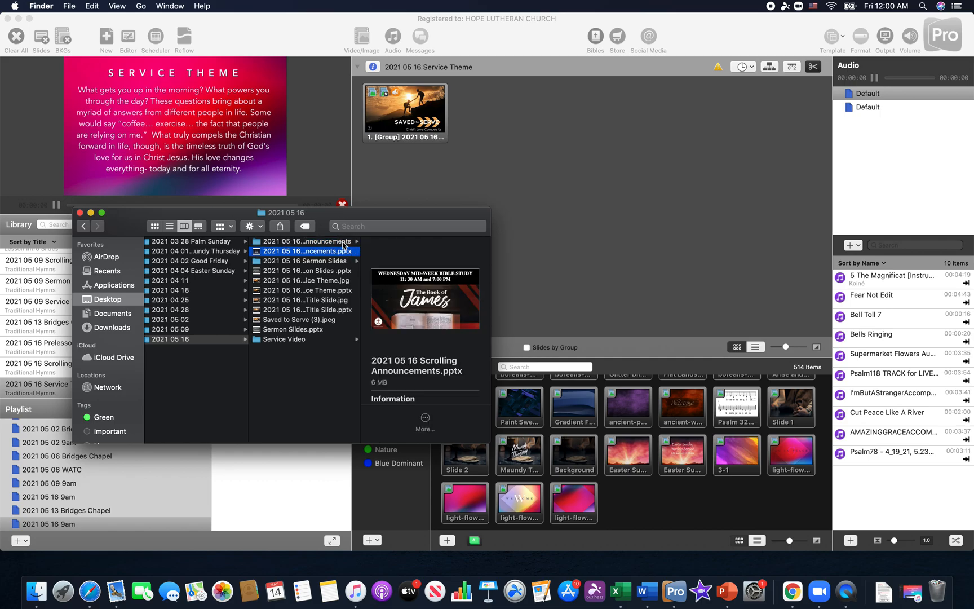
{"action": "left_click", "coordinate": [344, 243]}
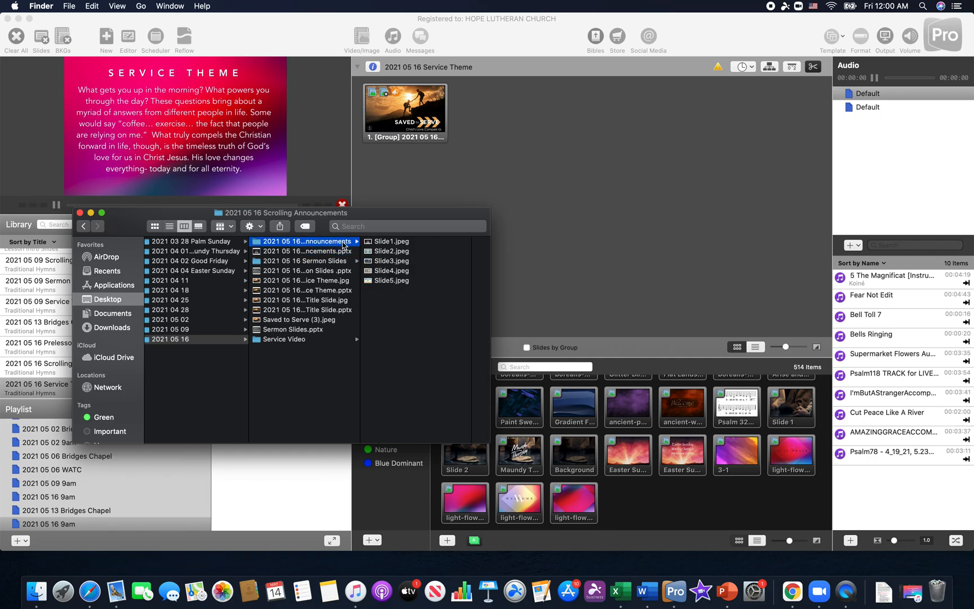
- Batch-rename the five slide images, replacing "slide" with "2021 05 16 Scrolling Announcements", and widen the file column to fit the full names
{"action": "left_click", "coordinate": [386, 242]}
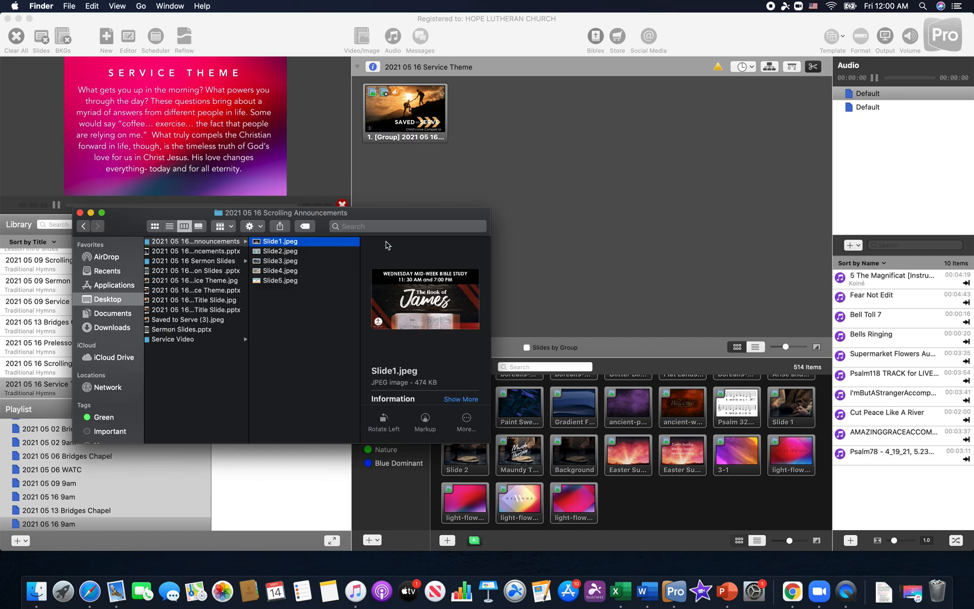
{"action": "left_click", "coordinate": [280, 281], "text": "shift"}
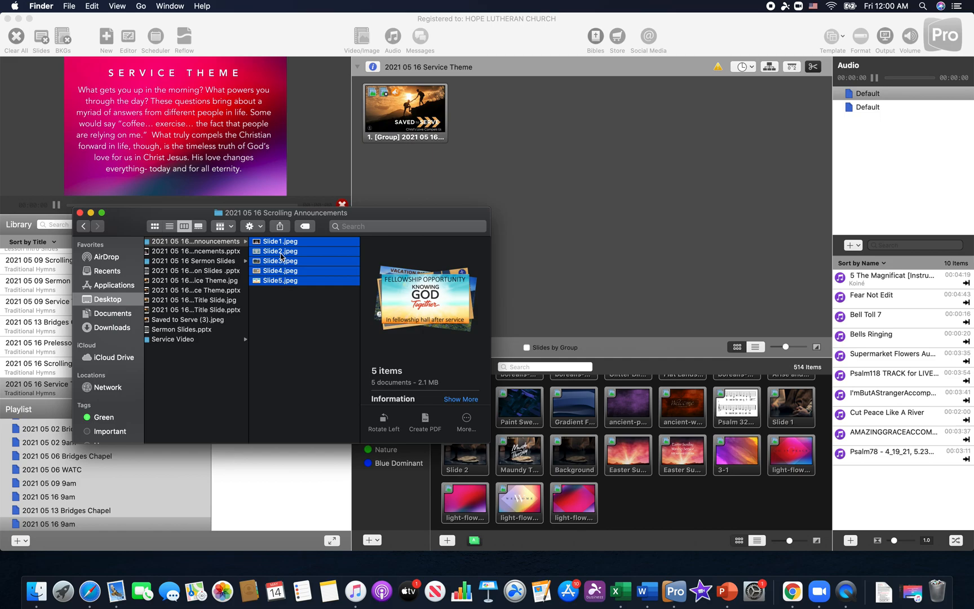
{"action": "left_click", "coordinate": [291, 316]}
{"action": "left_click", "coordinate": [287, 243]}
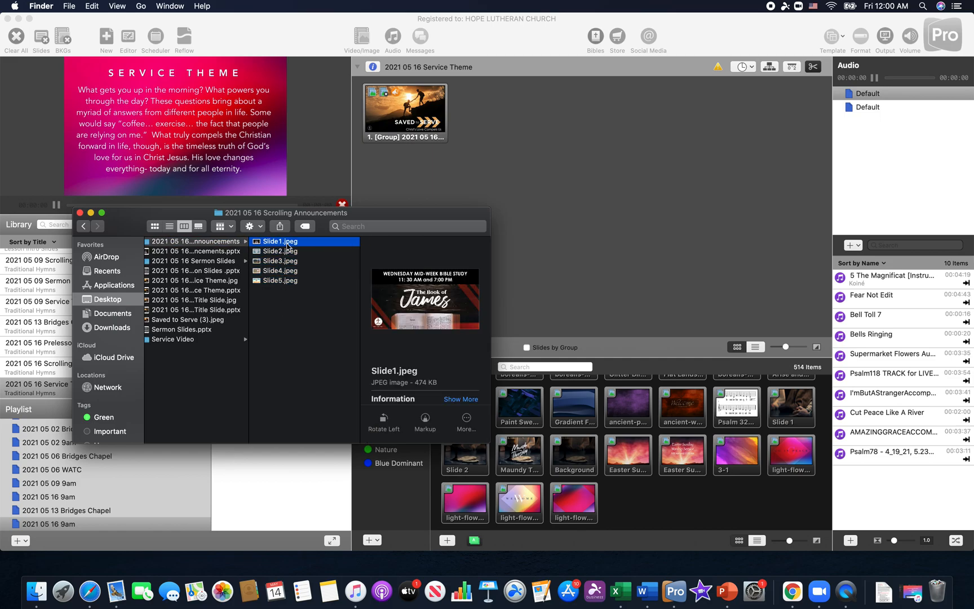
{"action": "left_click", "coordinate": [287, 281], "text": "shift"}
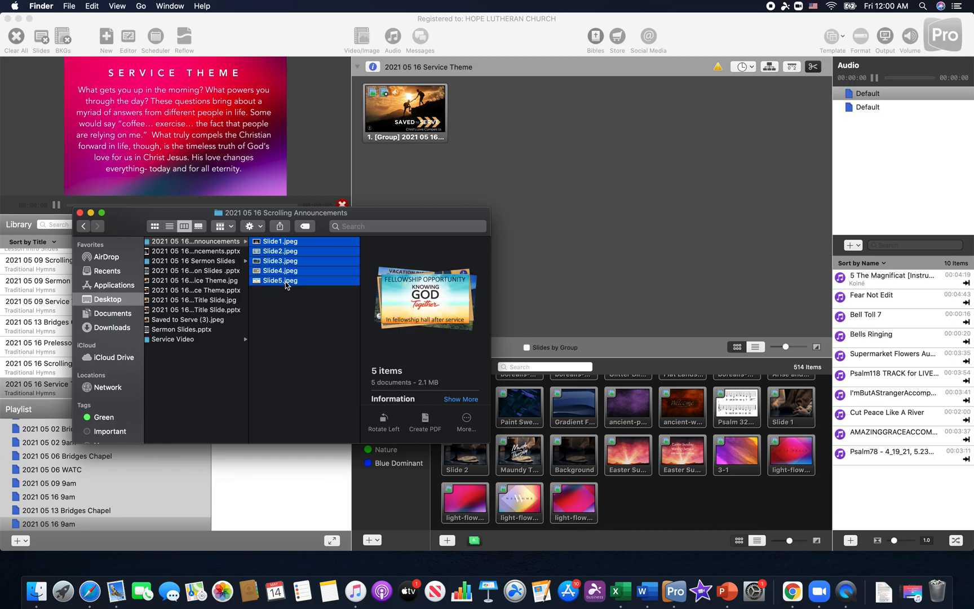
{"action": "right_click", "coordinate": [287, 285]}
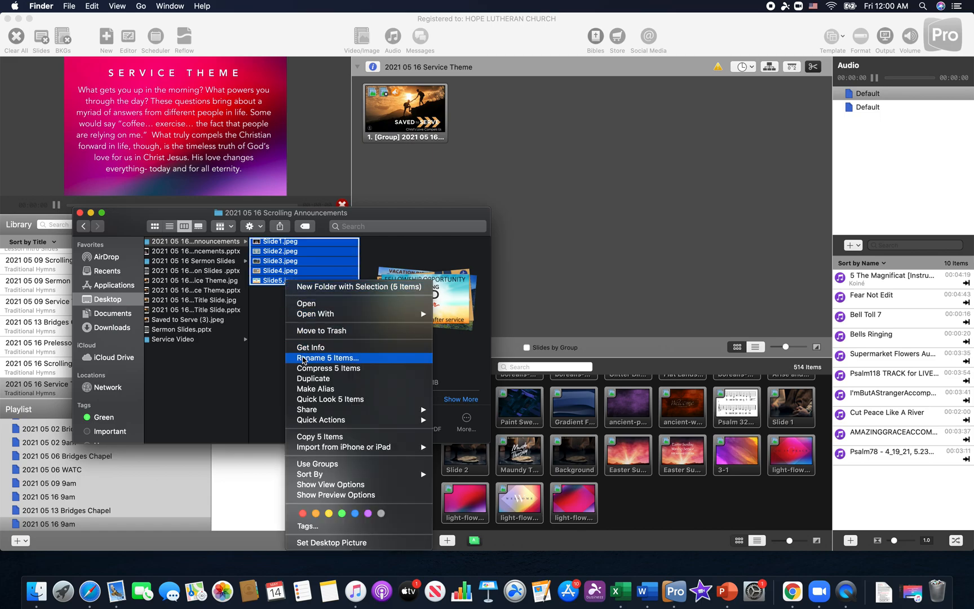
{"action": "left_click", "coordinate": [303, 358]}
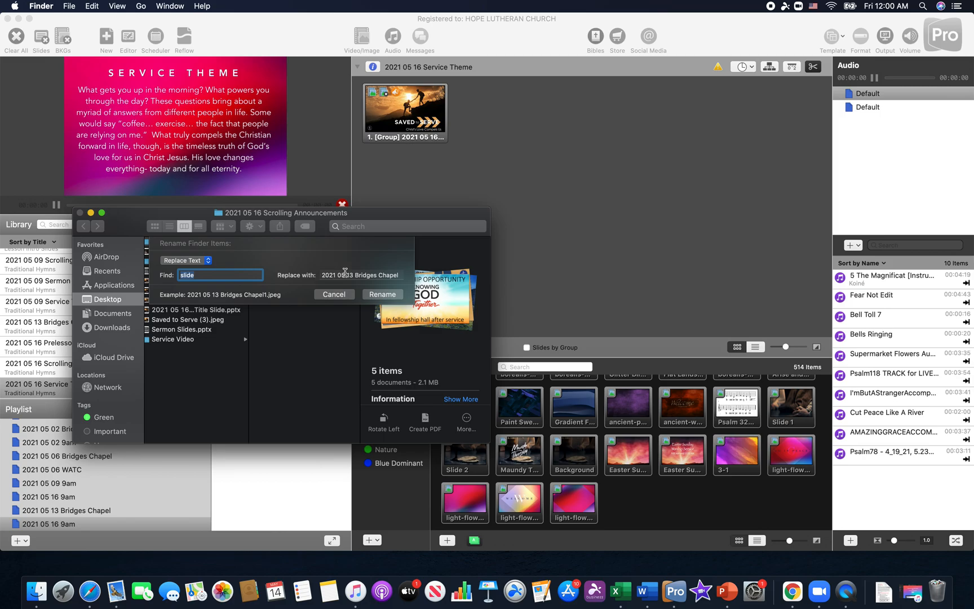
{"action": "left_click", "coordinate": [347, 274]}
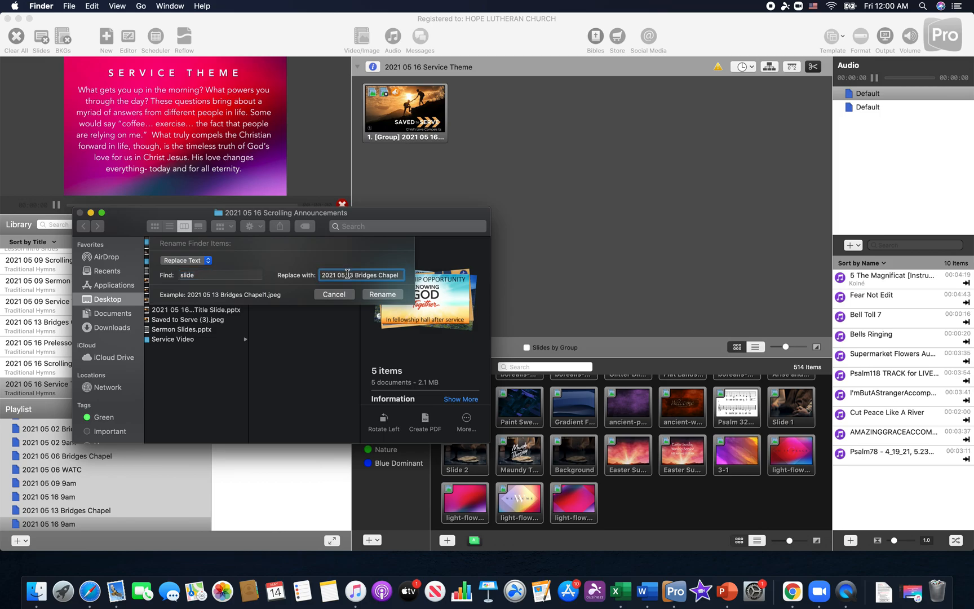
{"action": "left_click_drag", "start_coordinate": [348, 274], "coordinate": [424, 276]}
{"action": "type", "text": "16"}
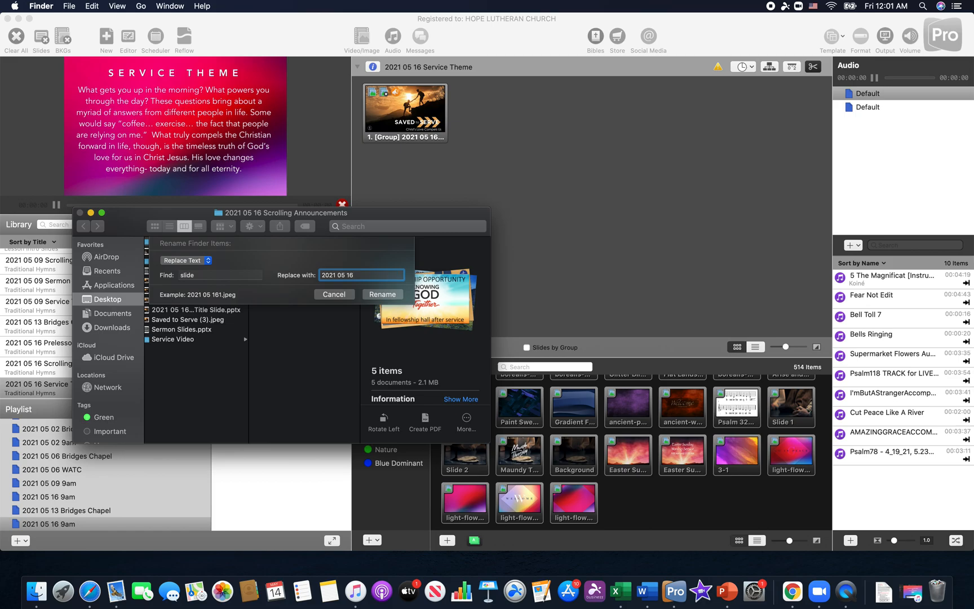
{"action": "type", "text": " Scrolling Announcements"}
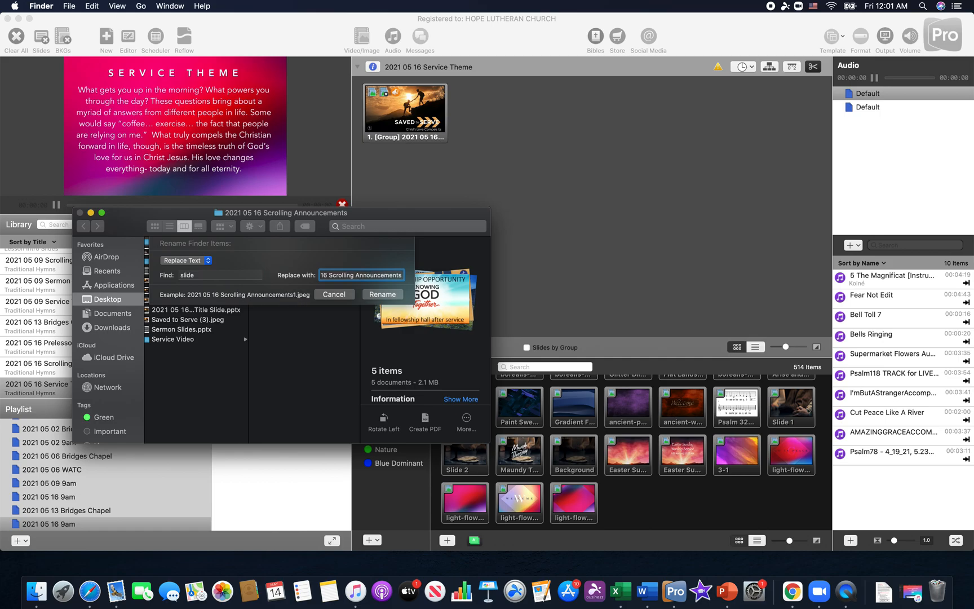
{"action": "left_click", "coordinate": [386, 297]}
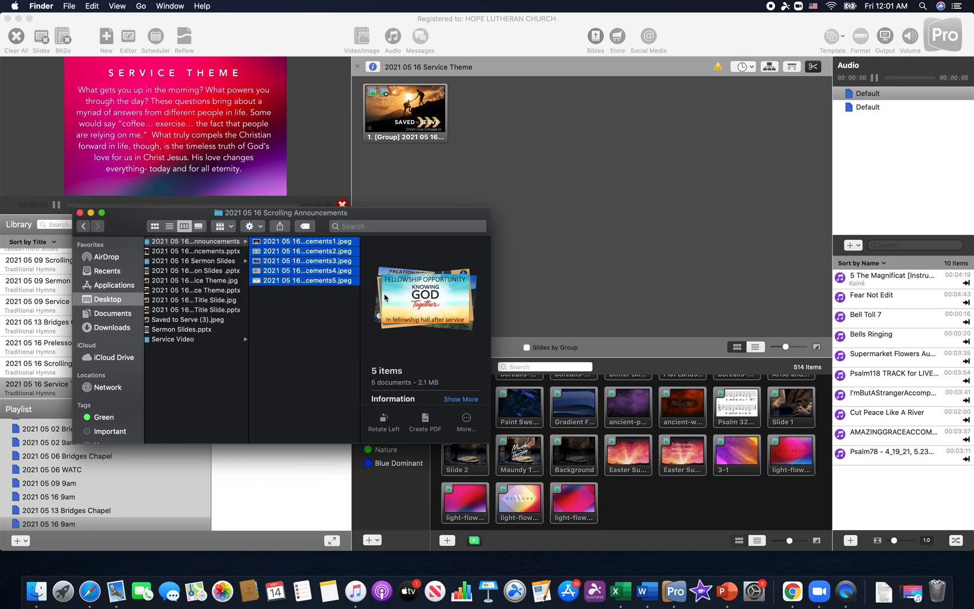
{"action": "left_click_drag", "start_coordinate": [361, 252], "coordinate": [447, 252]}
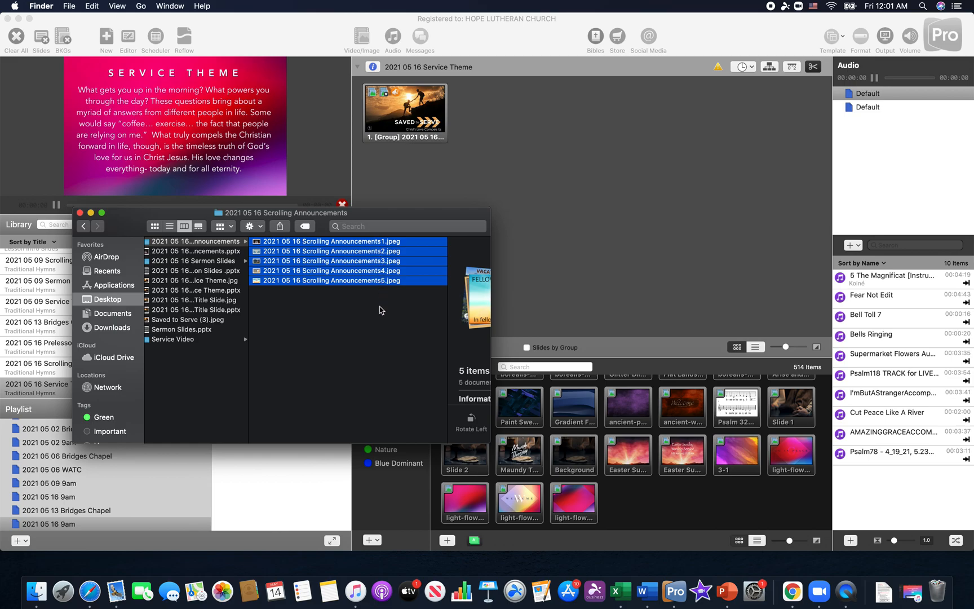
{"action": "left_click", "coordinate": [380, 310]}
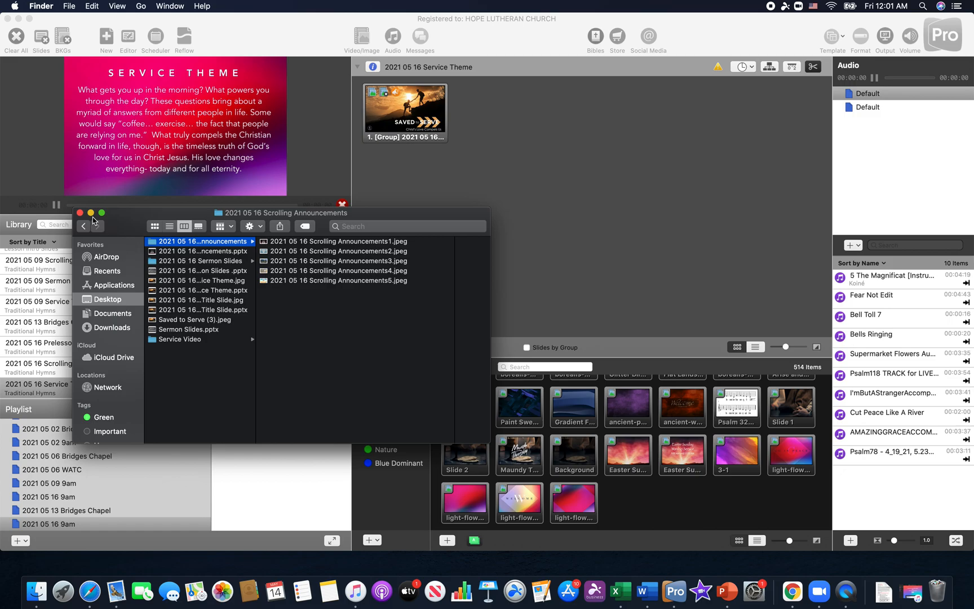
- Switch to ProPresenter and create a new presentation named "2021 05 16 Scrolling Announcements" with the last 2021 05 16 9am playlist selected
{"action": "left_click", "coordinate": [408, 163]}
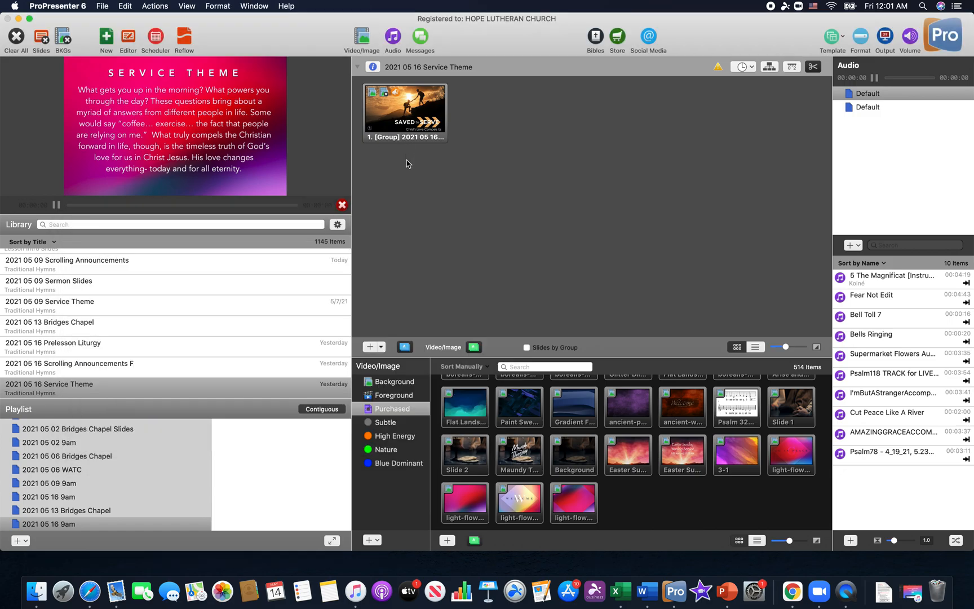
{"action": "left_click", "coordinate": [101, 524]}
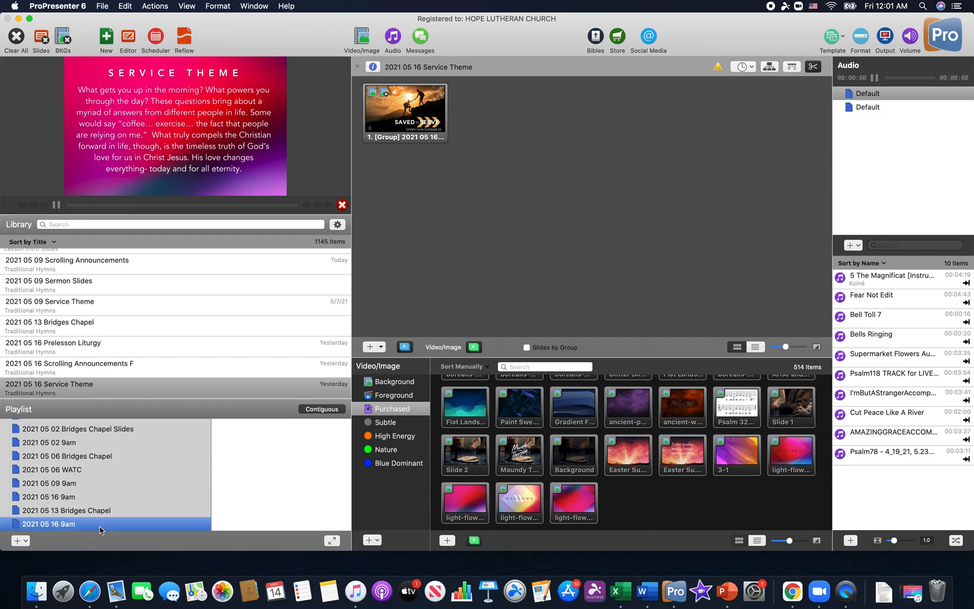
{"action": "left_click", "coordinate": [106, 41]}
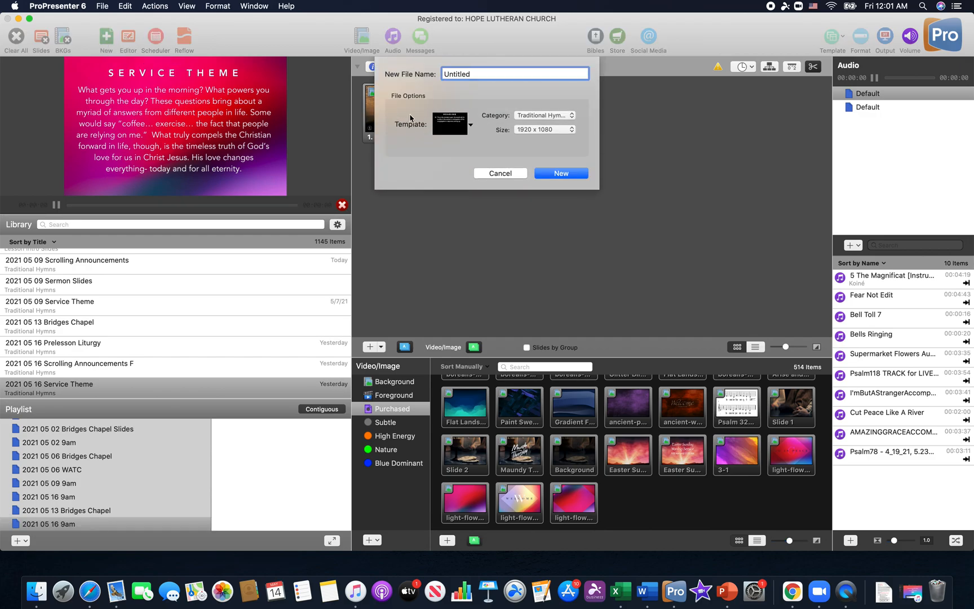
{"action": "double_click", "coordinate": [481, 74]}
{"action": "type", "text": "2021 05 16 Scrolling Ab"}
{"action": "key", "text": "BackSpace"}
{"action": "type", "text": "nnounc"}
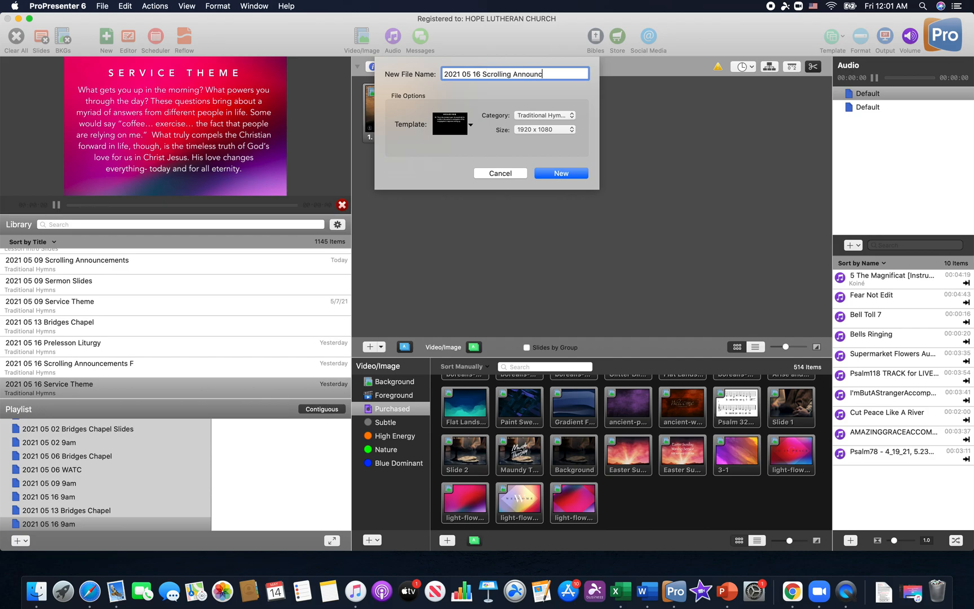
{"action": "type", "text": "ements"}
{"action": "left_click", "coordinate": [554, 177]}
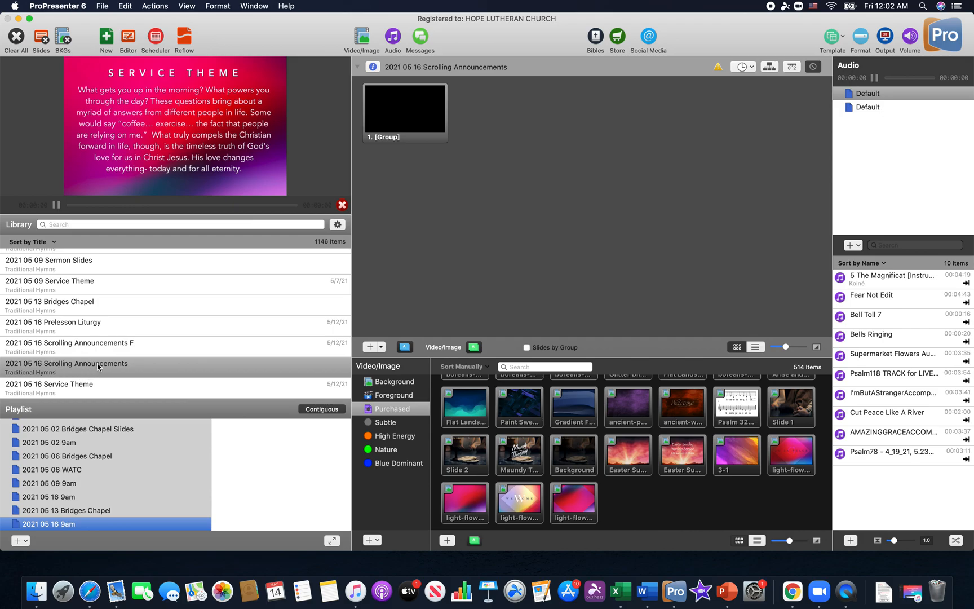
- Add the 2021 05 16 Scrolling Announcements presentation from the library to the empty 2021 05 16 9am playlist and select it there
{"action": "left_click", "coordinate": [65, 368]}
{"action": "left_click_drag", "start_coordinate": [65, 369], "coordinate": [237, 442]}
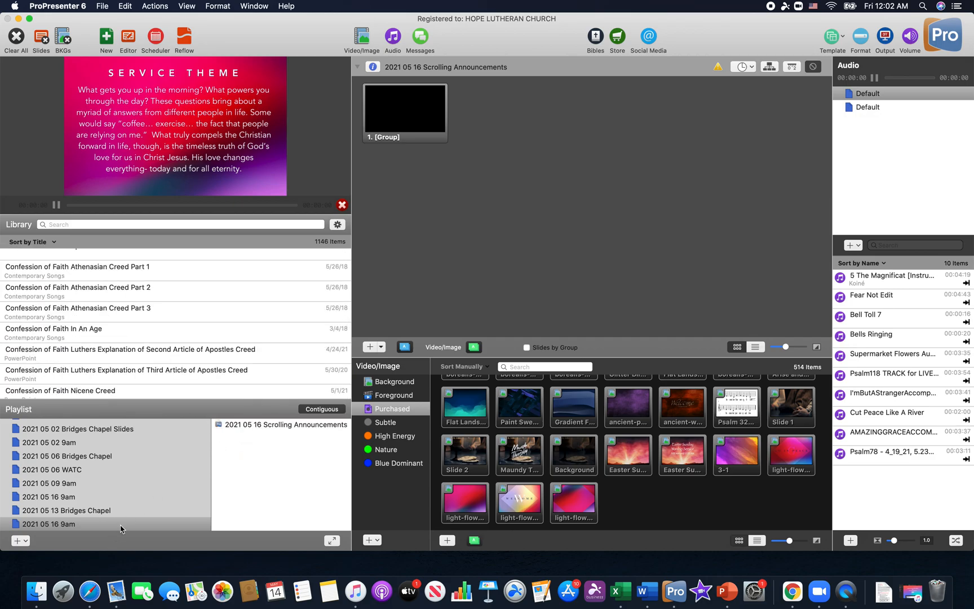
{"action": "left_click", "coordinate": [277, 427]}
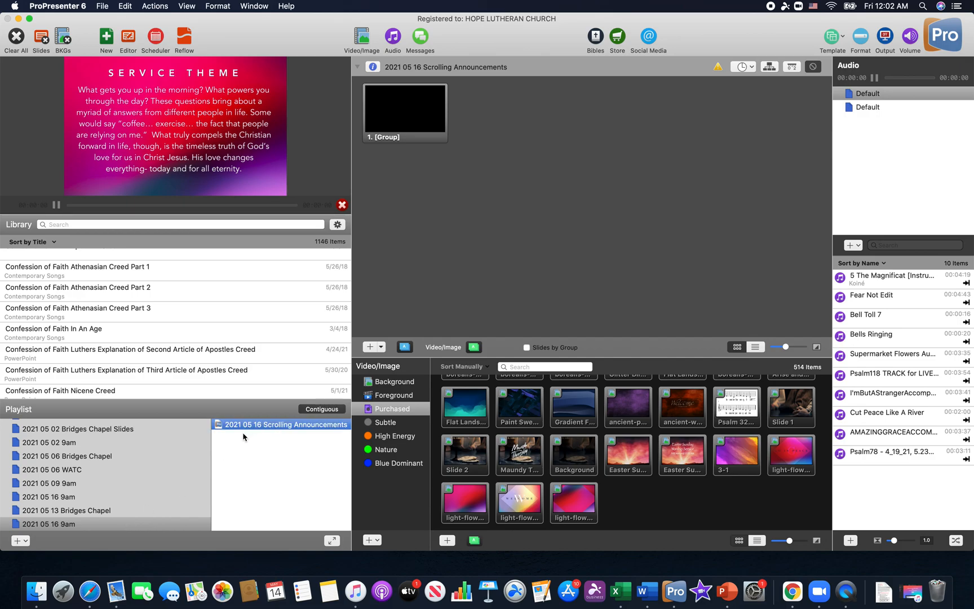
- Open the 2021 05 09 9am playlist and preview the welcome, prayer and service theme slides of its Scrolling Announcements
{"action": "left_click", "coordinate": [67, 485]}
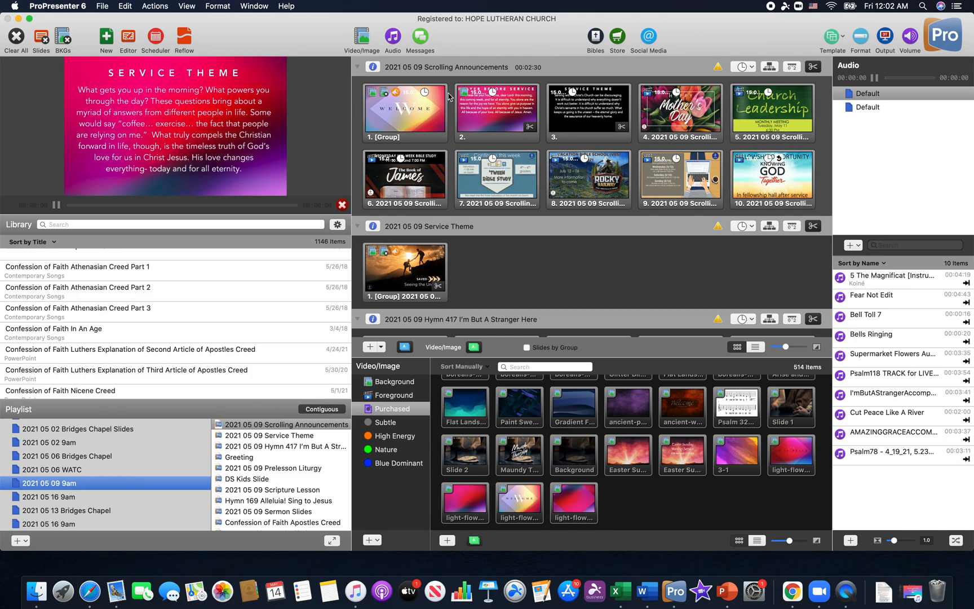
{"action": "left_click", "coordinate": [416, 110]}
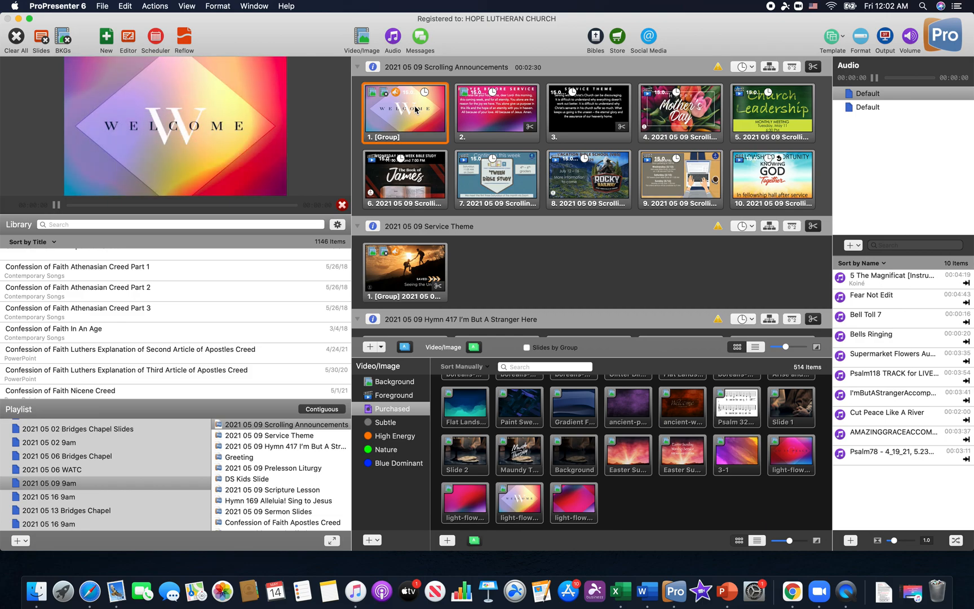
{"action": "left_click", "coordinate": [516, 110]}
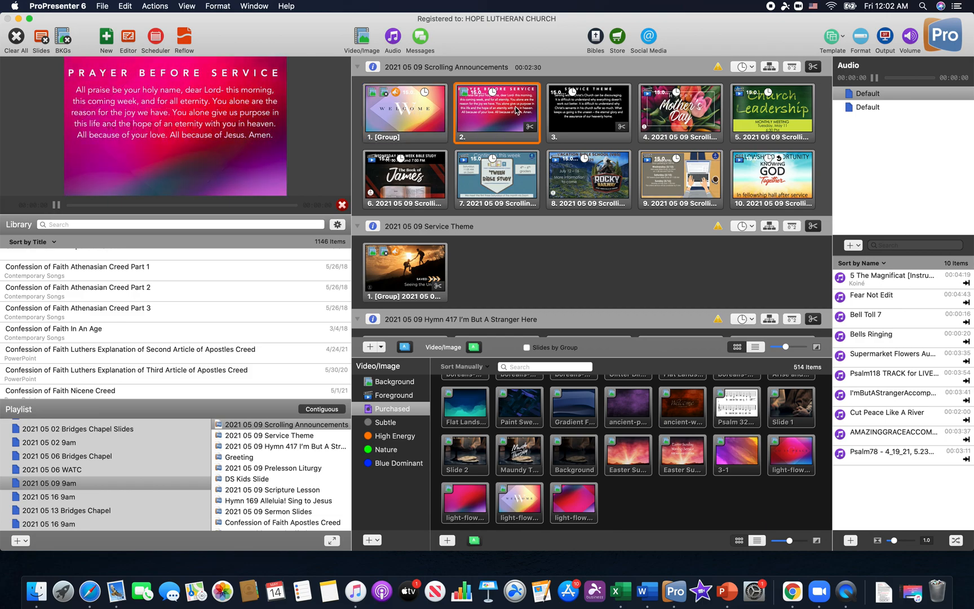
{"action": "left_click", "coordinate": [576, 108]}
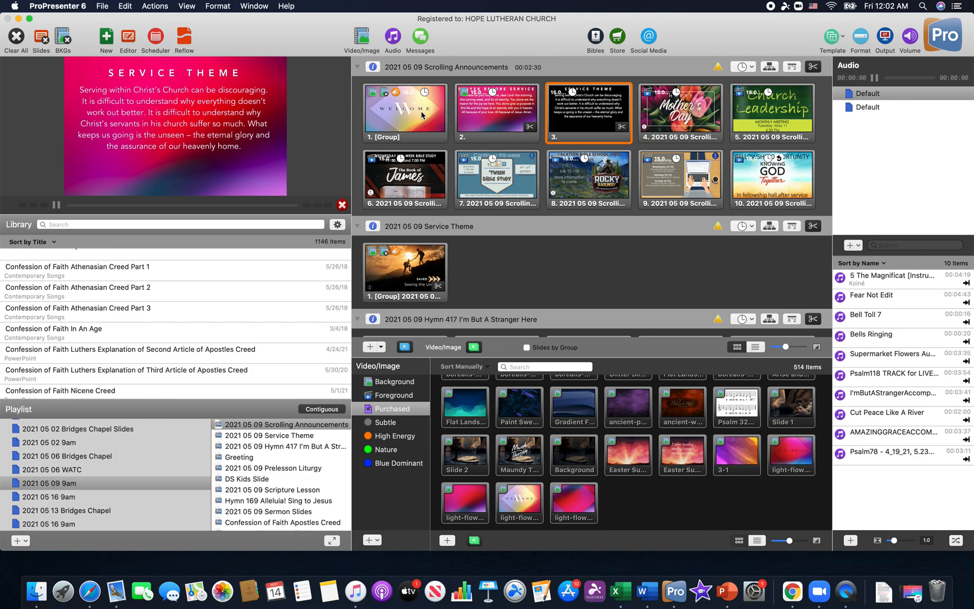
- Copy the first three slides (welcome, prayer before service, service theme) of the 2021 05 09 Scrolling Announcements
{"action": "left_click_drag", "start_coordinate": [422, 112], "coordinate": [564, 116]}
{"action": "left_click", "coordinate": [391, 108]}
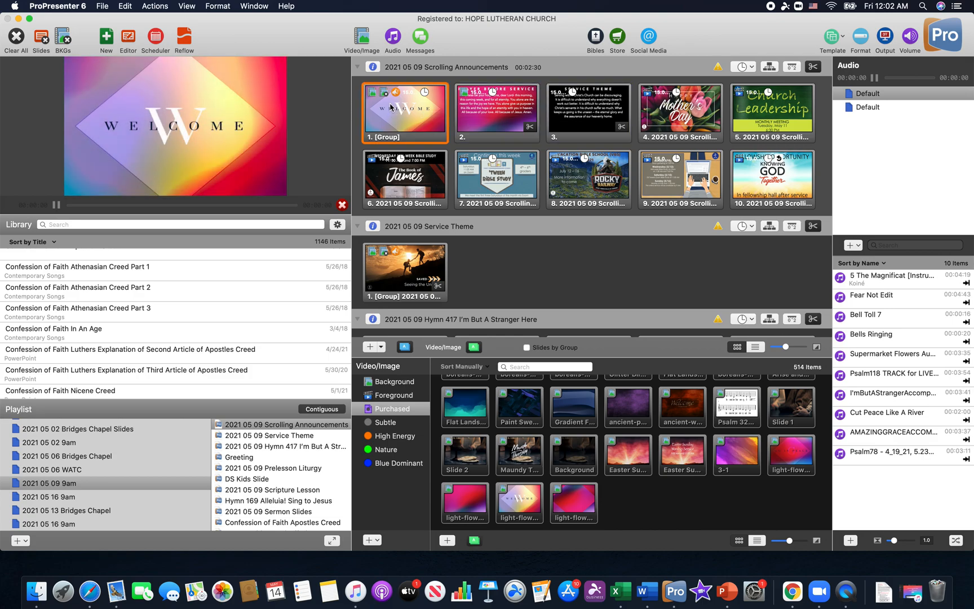
{"action": "left_click_drag", "start_coordinate": [391, 107], "coordinate": [589, 118]}
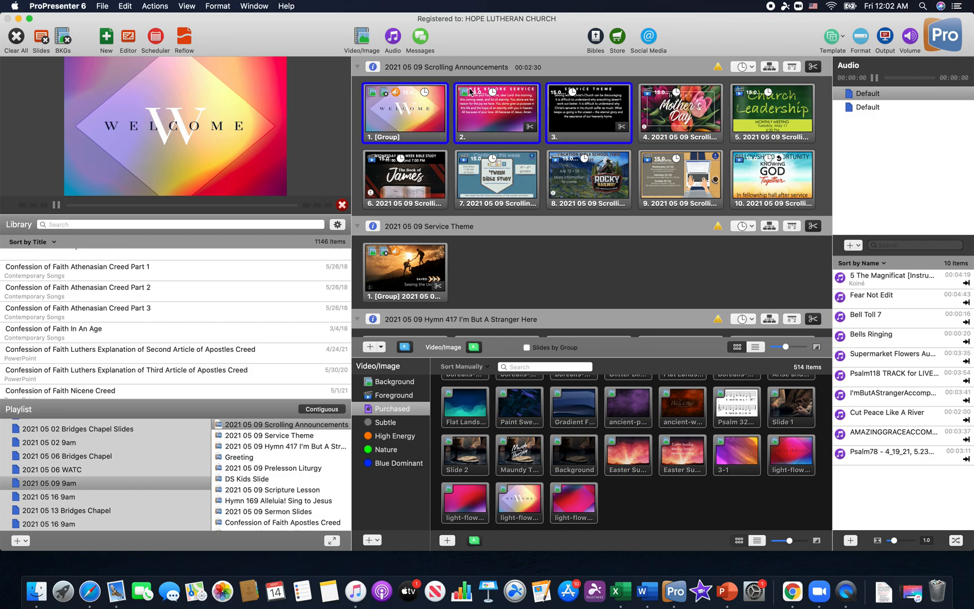
{"action": "right_click", "coordinate": [414, 108]}
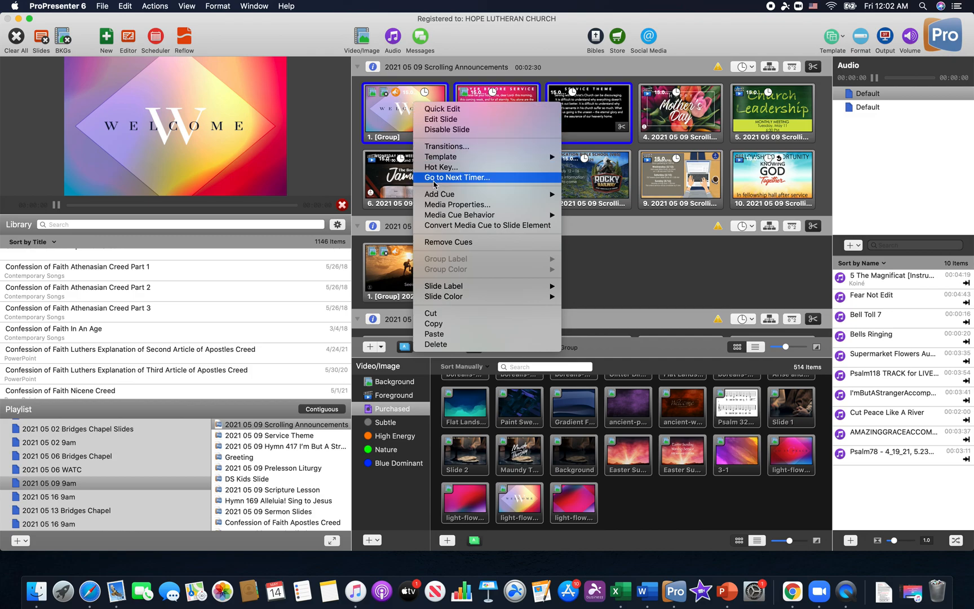
{"action": "left_click", "coordinate": [448, 324]}
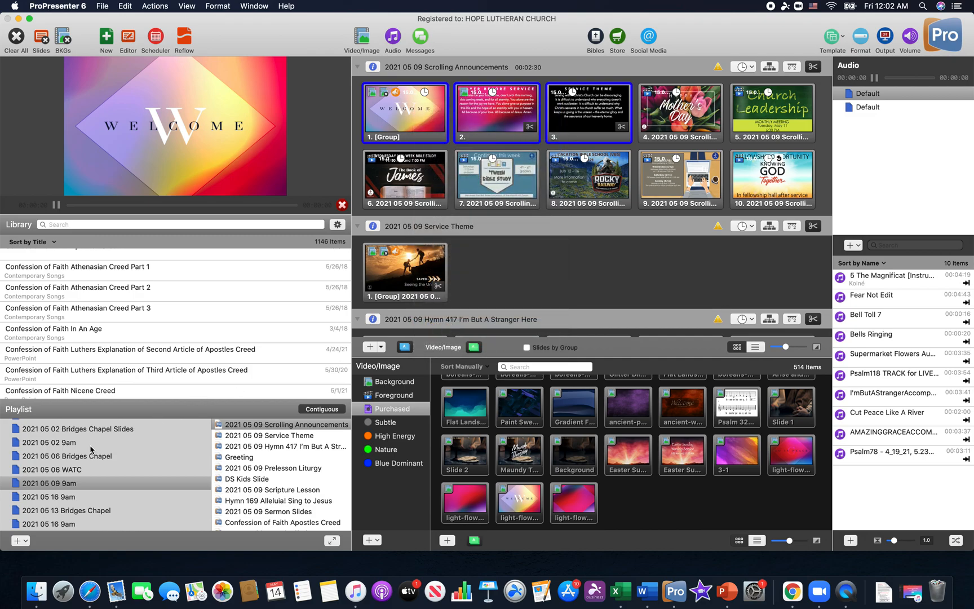
- Paste the three copied slides into the 2021 05 16 Scrolling Announcements presentation in the last 2021 05 16 9am playlist
{"action": "left_click", "coordinate": [73, 525]}
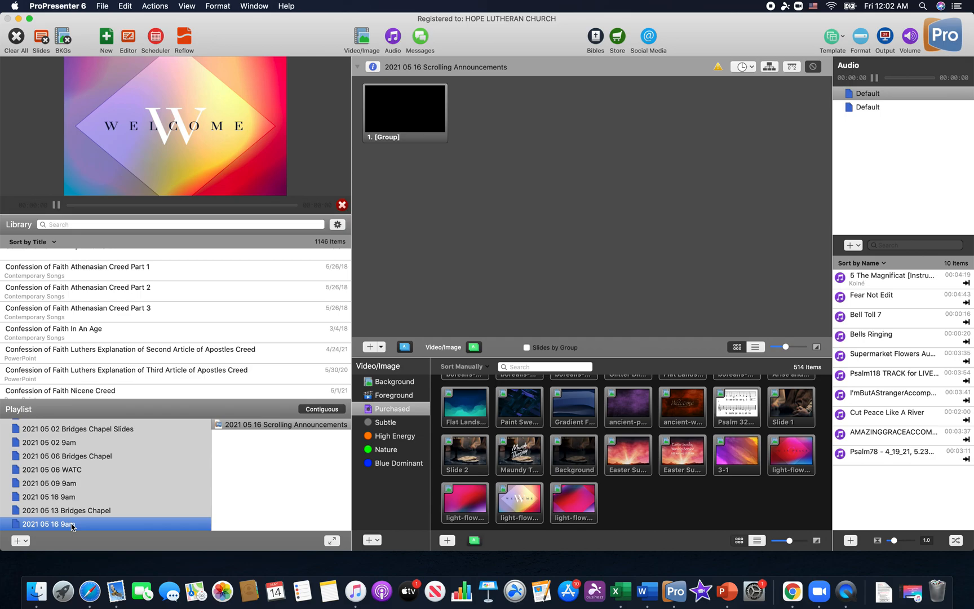
{"action": "left_click", "coordinate": [264, 427]}
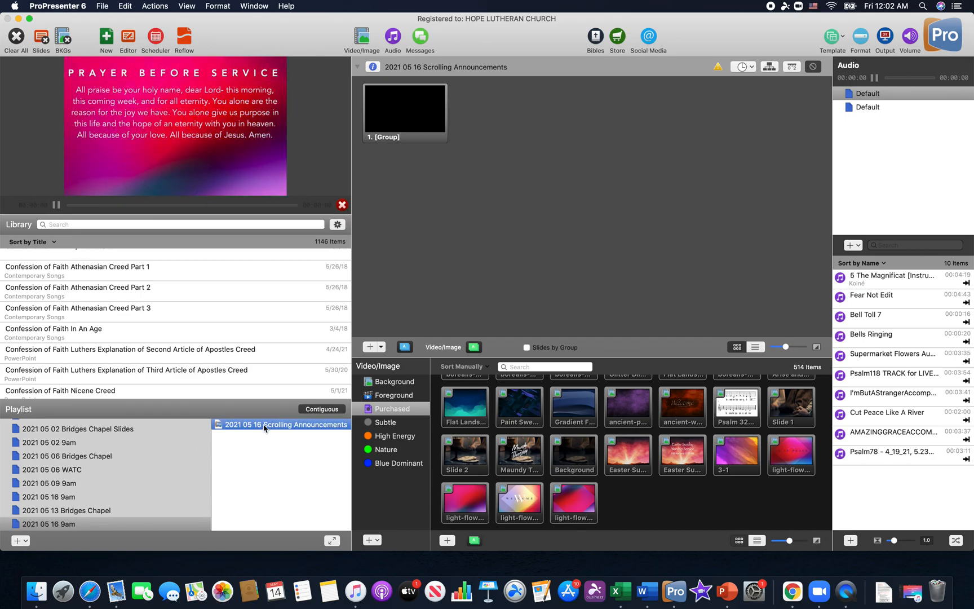
{"action": "left_click", "coordinate": [420, 118]}
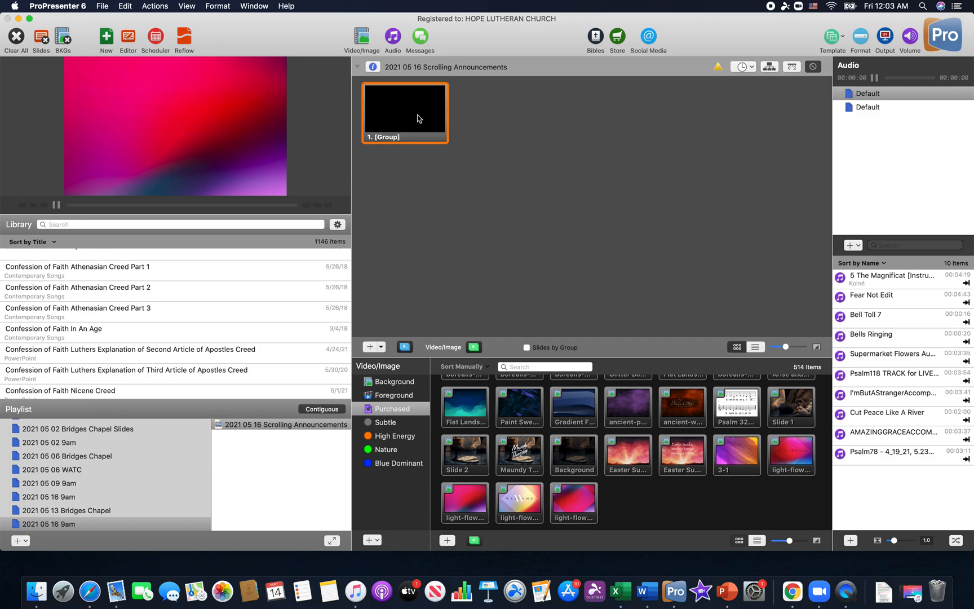
{"action": "right_click", "coordinate": [419, 118]}
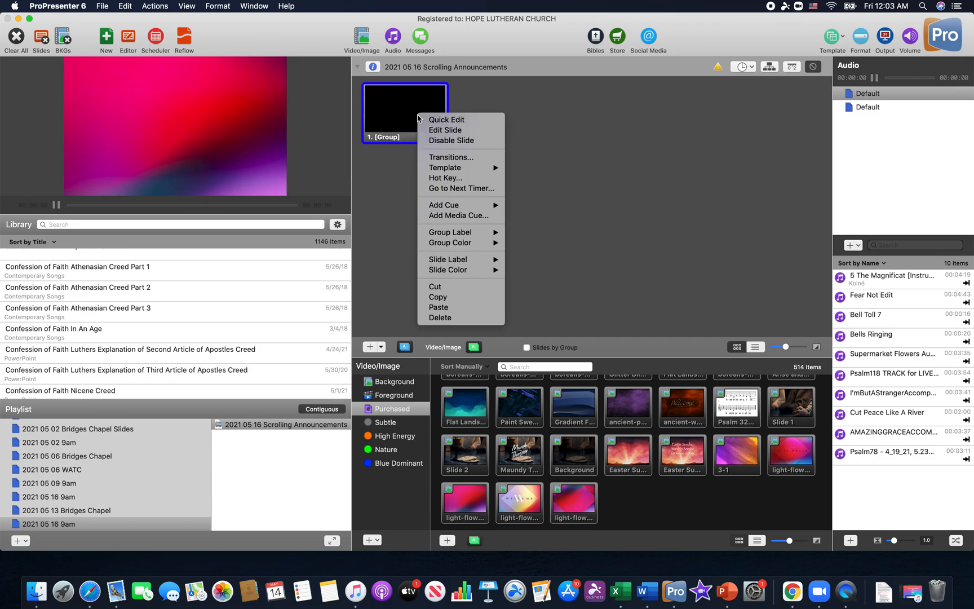
{"action": "left_click", "coordinate": [434, 308]}
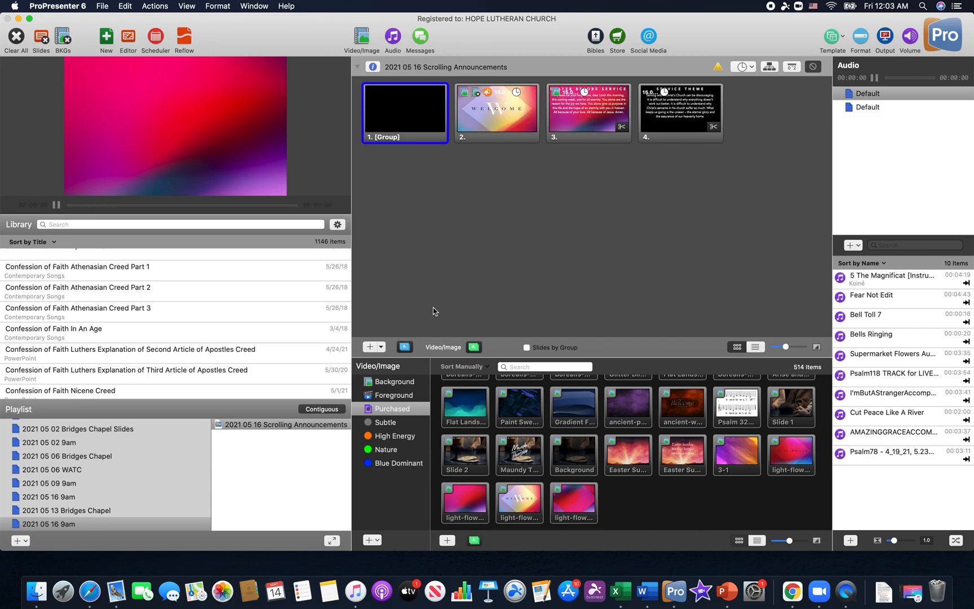
- Delete the blank first slide from the 2021 05 16 Scrolling Announcements
{"action": "key", "text": "Delete"}
{"action": "left_click", "coordinate": [387, 127]}
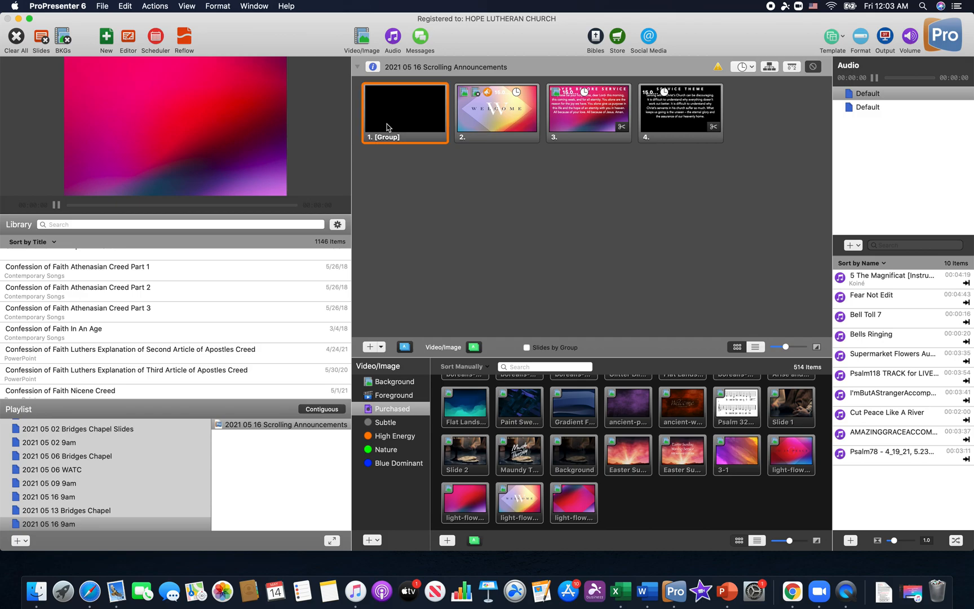
{"action": "right_click", "coordinate": [387, 127]}
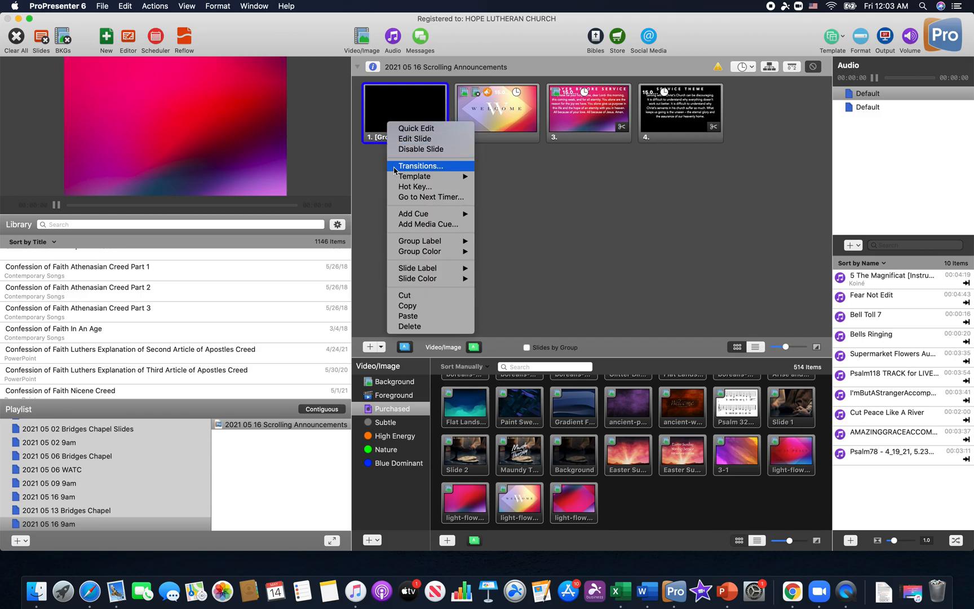
{"action": "left_click", "coordinate": [408, 326]}
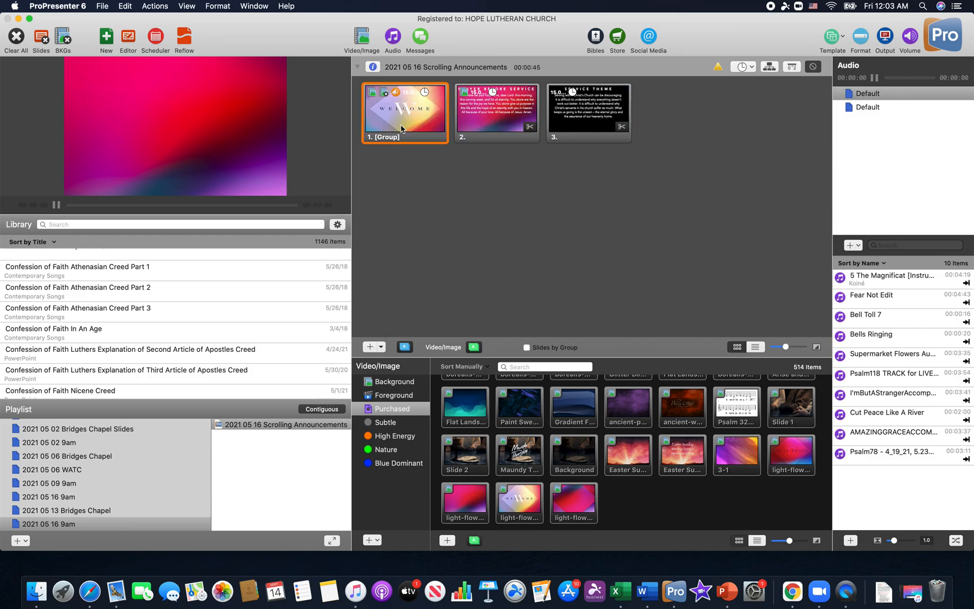
- Preview the pasted welcome, prayer before service and service theme slides in order
{"action": "left_click", "coordinate": [402, 128]}
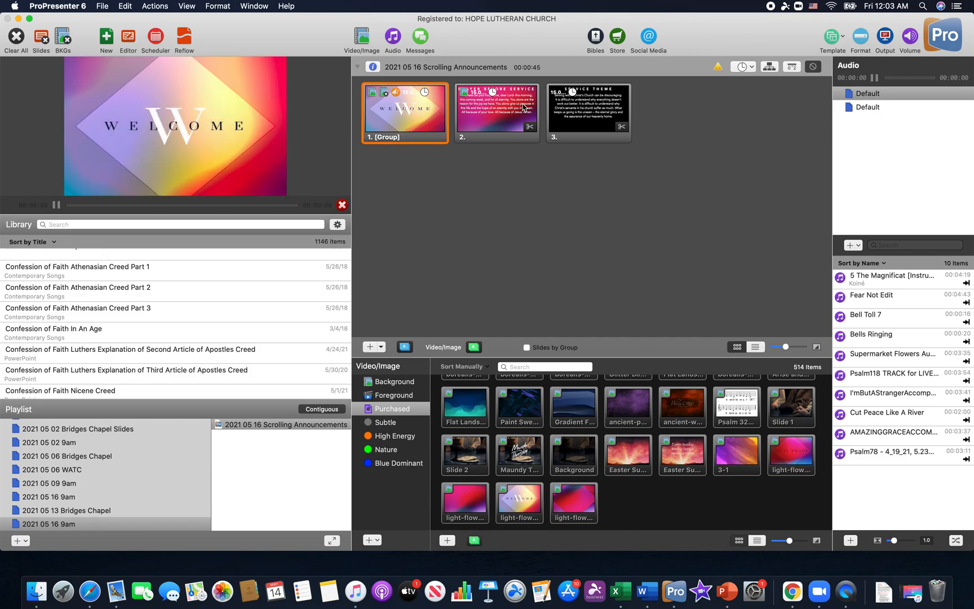
{"action": "left_click", "coordinate": [523, 108]}
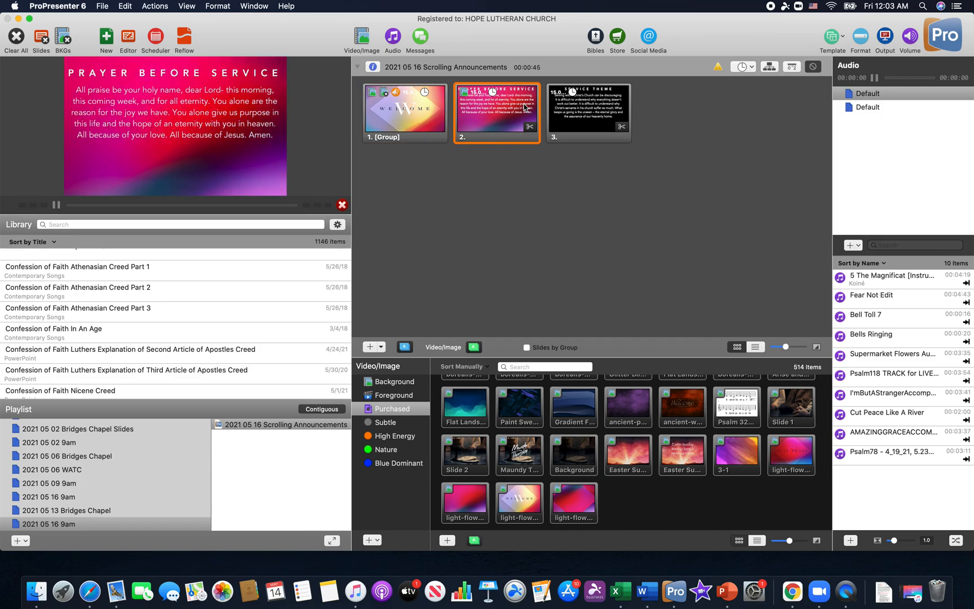
{"action": "left_click", "coordinate": [586, 115]}
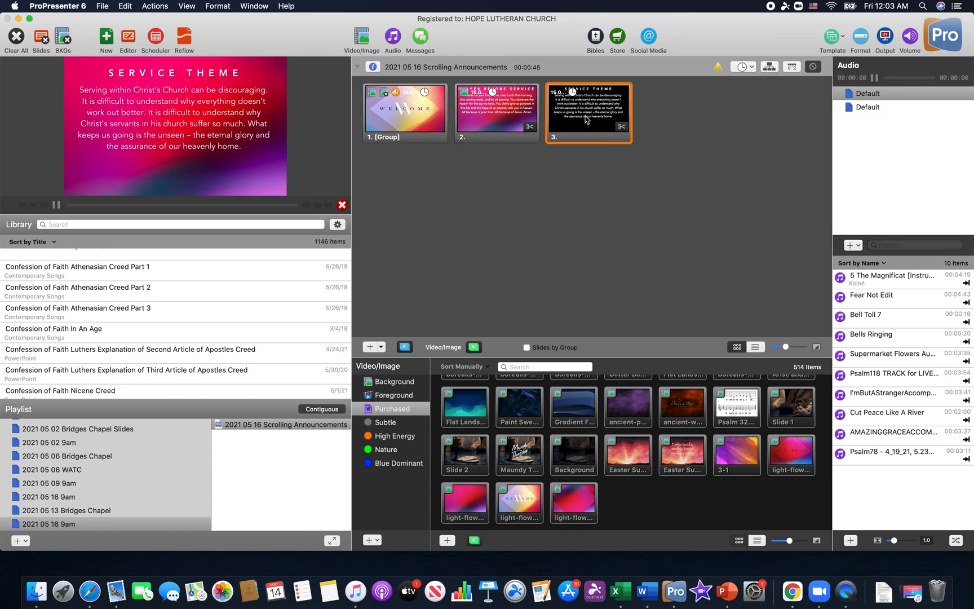
- Open the Prayer Before Service slide in the slide editor and select all of its prayer text below the heading
{"action": "left_click", "coordinate": [475, 117]}
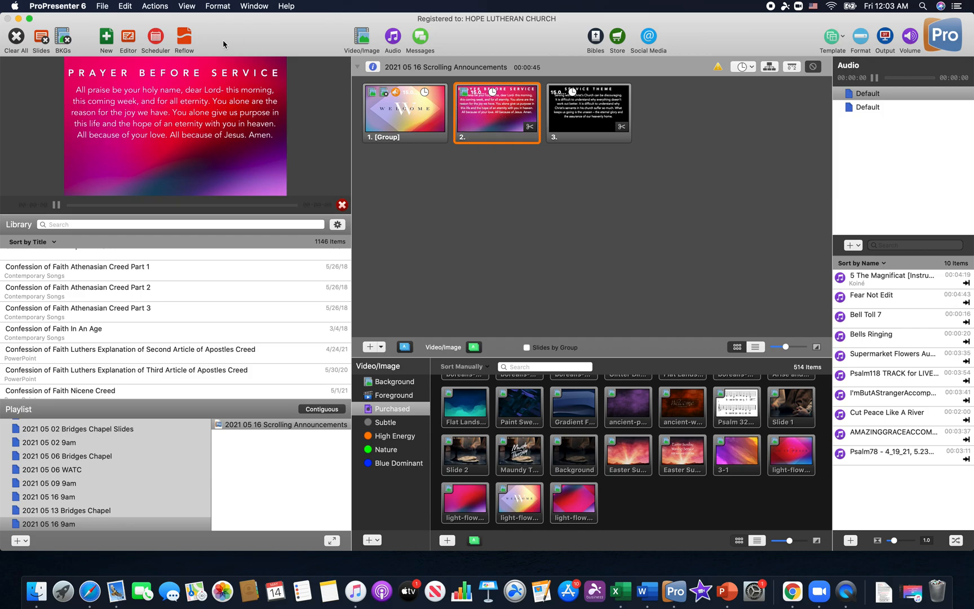
{"action": "left_click", "coordinate": [129, 38]}
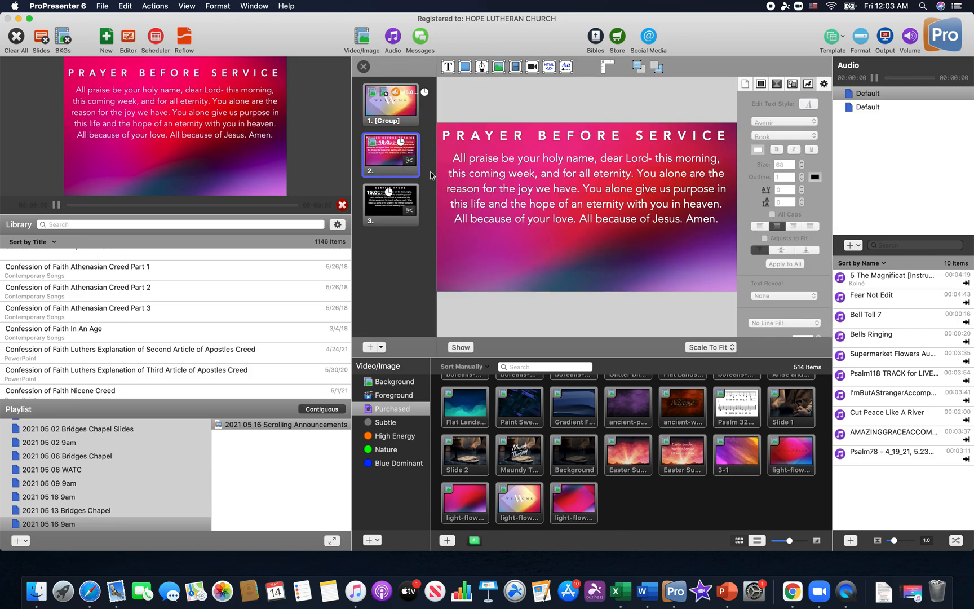
{"action": "left_click", "coordinate": [486, 169]}
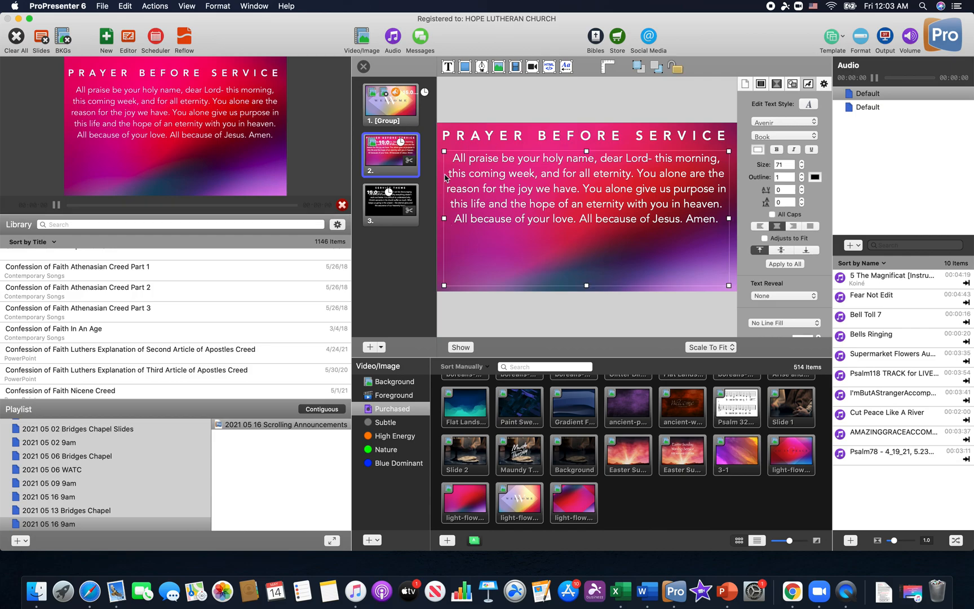
{"action": "double_click", "coordinate": [480, 177]}
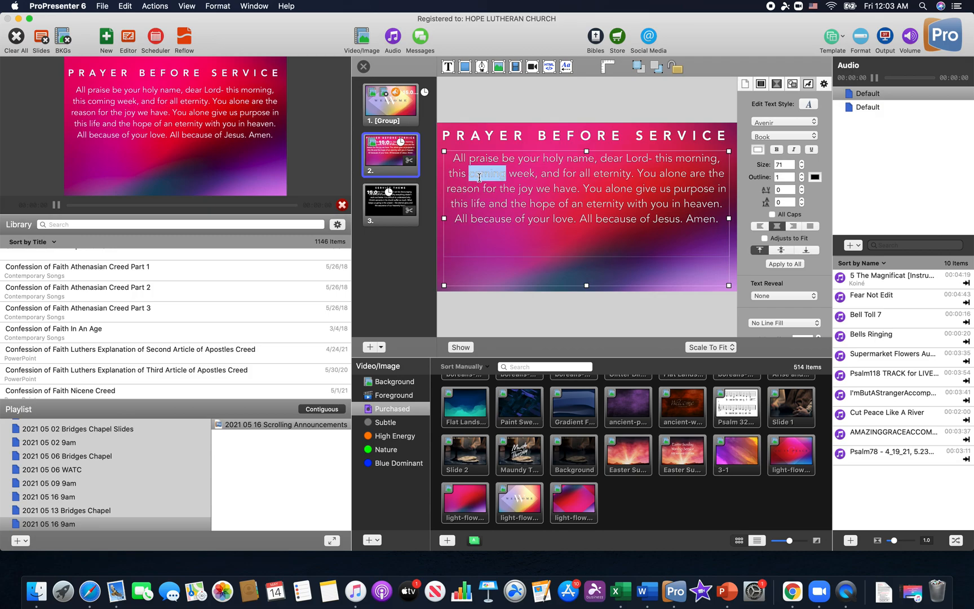
{"action": "left_click", "coordinate": [479, 178]}
{"action": "left_click_drag", "start_coordinate": [453, 163], "coordinate": [659, 230]}
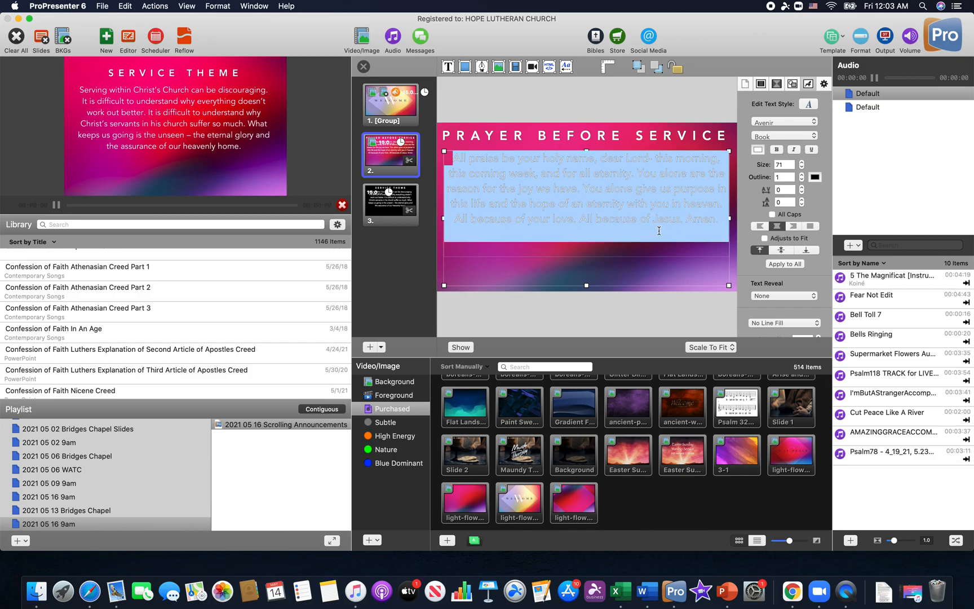
- Switch to the May 16 2021 SAVED TO SERVE Week SIX document in Word and copy the Prayer Before Worship text
{"action": "left_click", "coordinate": [647, 599]}
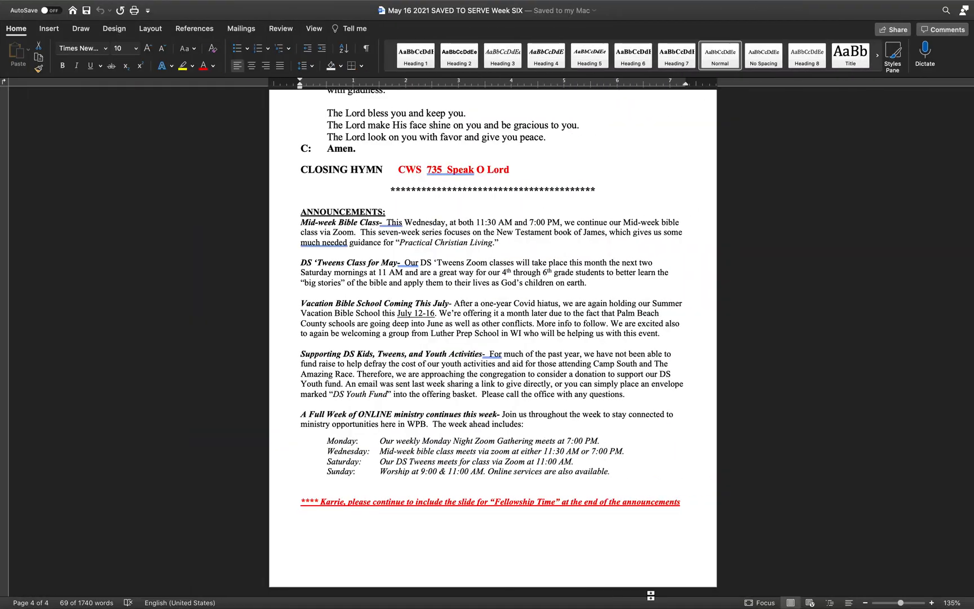
{"action": "scroll", "coordinate": [495, 267], "scroll_direction": "up", "scroll_amount": 20}
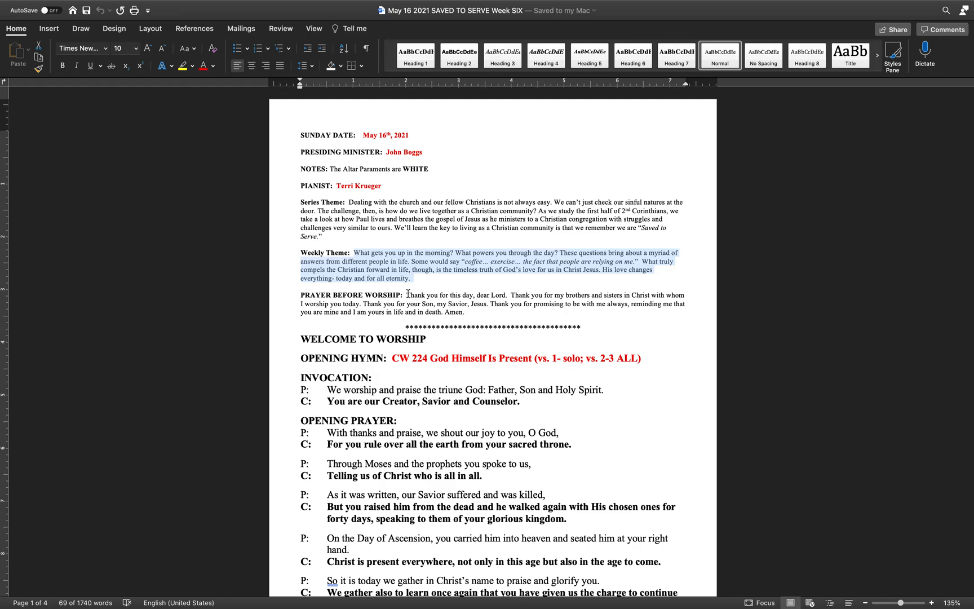
{"action": "left_click_drag", "start_coordinate": [407, 294], "coordinate": [479, 315]}
{"action": "key", "text": "super+c"}
{"action": "mouse_move", "coordinate": [436, 607]}
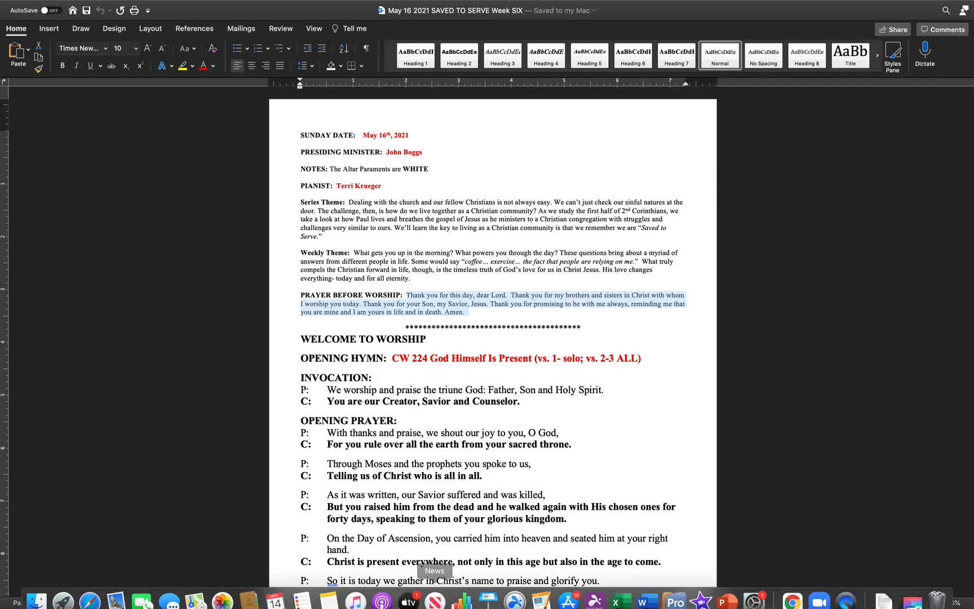
- Switch back to ProPresenter and replace the selected prayer text with the copied prayer, matching the slide's style
{"action": "left_click", "coordinate": [672, 596]}
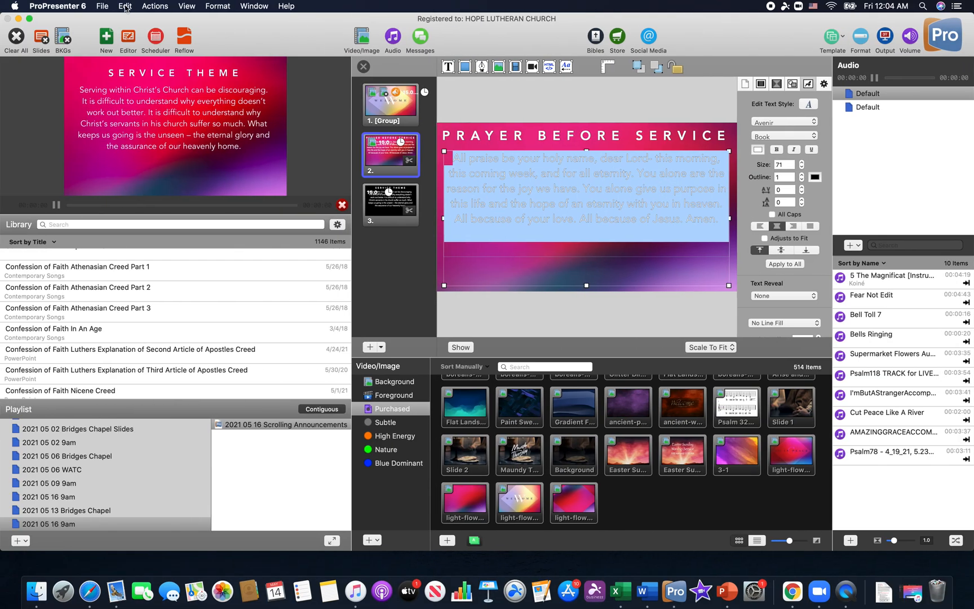
{"action": "left_click", "coordinate": [125, 6]}
{"action": "left_click", "coordinate": [141, 83]}
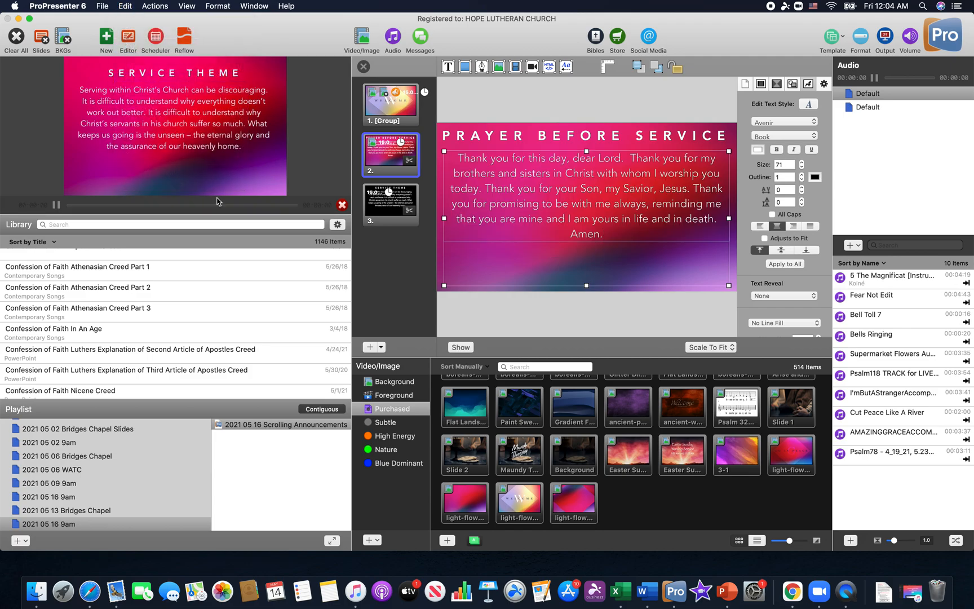
{"action": "left_click", "coordinate": [520, 119]}
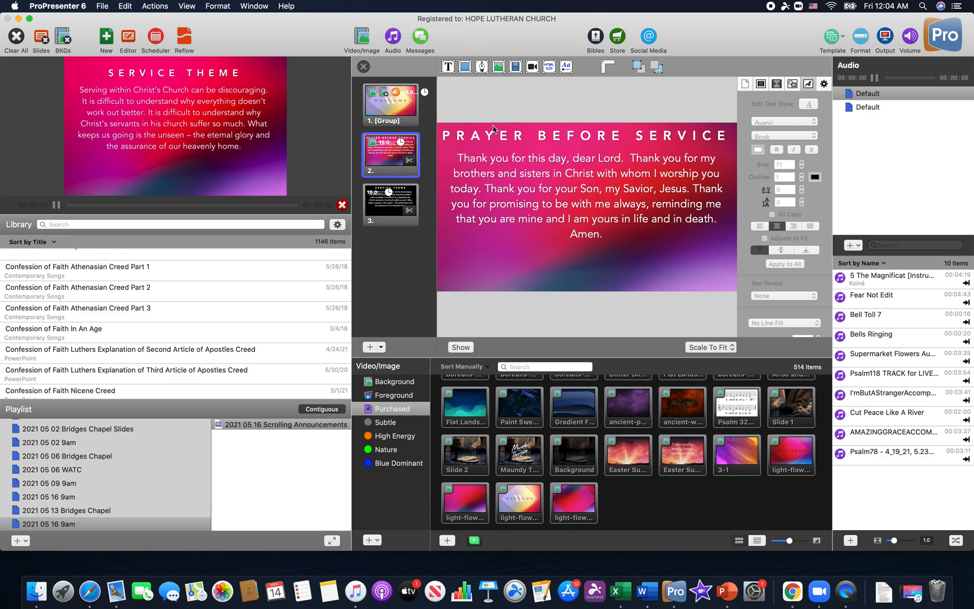
- Open the Service Theme slide in the editor and select all of its body text below the heading
{"action": "left_click", "coordinate": [408, 199]}
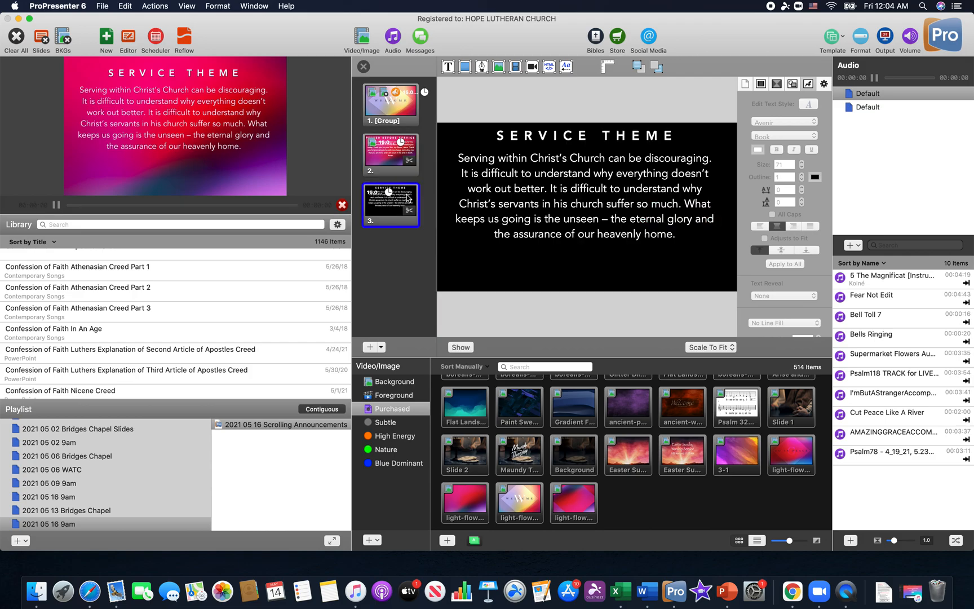
{"action": "double_click", "coordinate": [474, 174]}
{"action": "left_click_drag", "start_coordinate": [458, 158], "coordinate": [567, 269]}
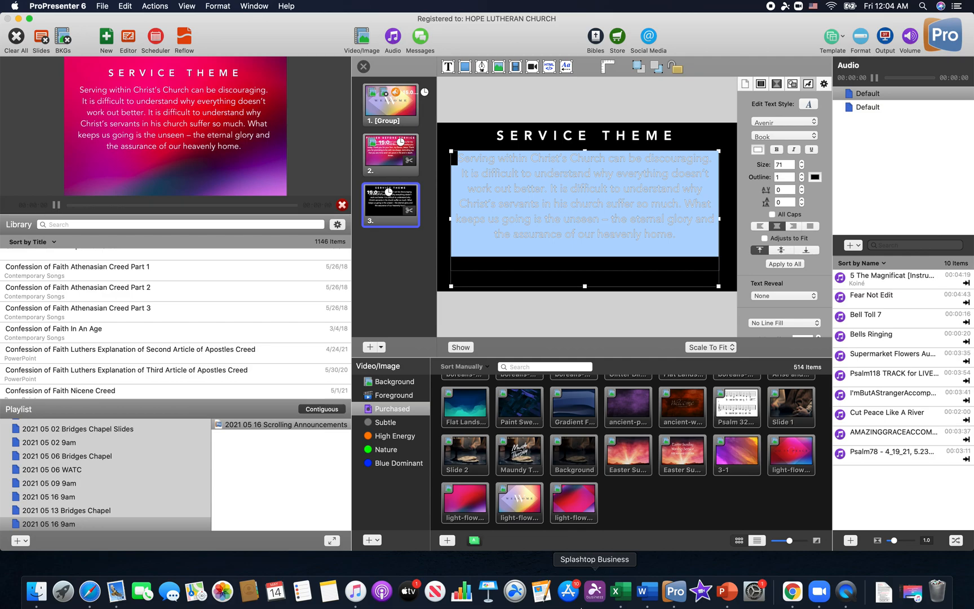
- Switch to the service document in Word and copy the Weekly Theme paragraph without its label
{"action": "left_click", "coordinate": [648, 592]}
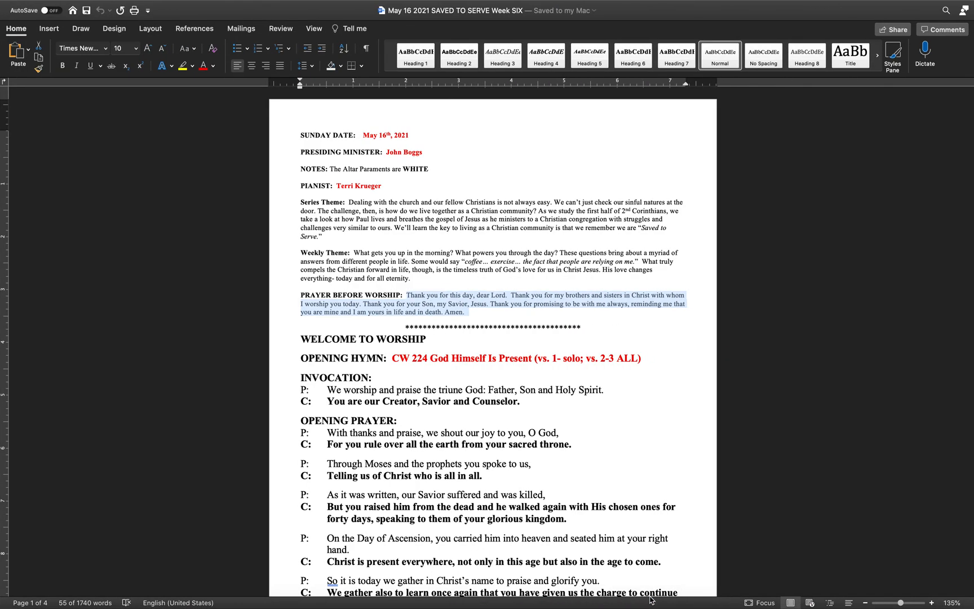
{"action": "left_click_drag", "start_coordinate": [354, 253], "coordinate": [422, 281]}
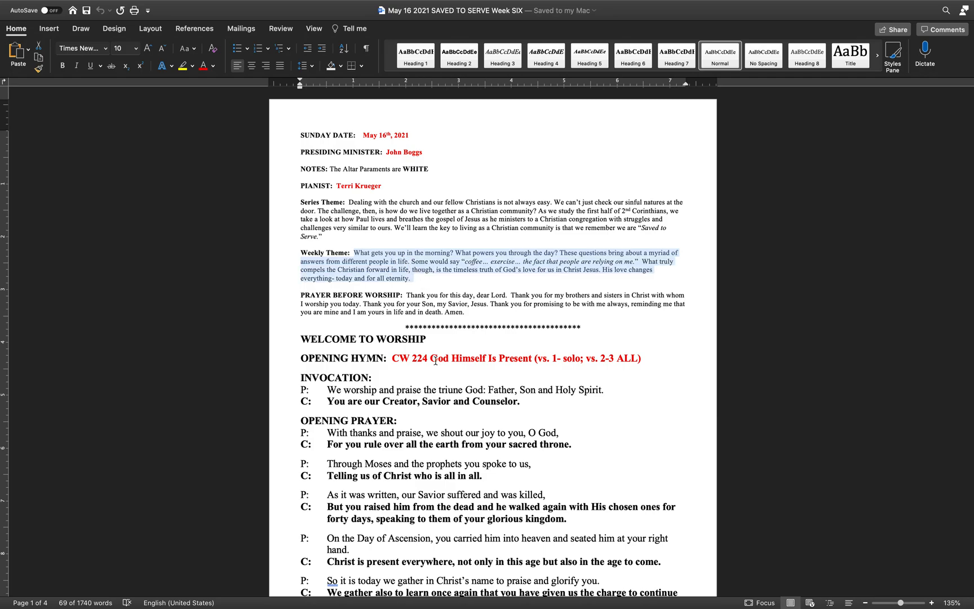
{"action": "mouse_move", "coordinate": [605, 606]}
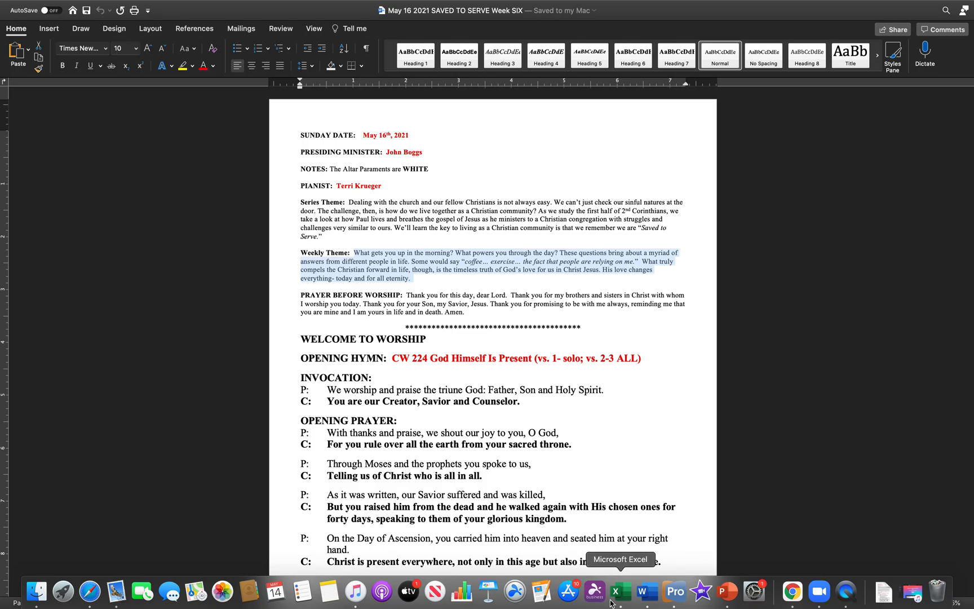
- Switch back to ProPresenter and replace the selected service theme text with the copied Weekly Theme paragraph, matching the slide's style
{"action": "left_click", "coordinate": [676, 591]}
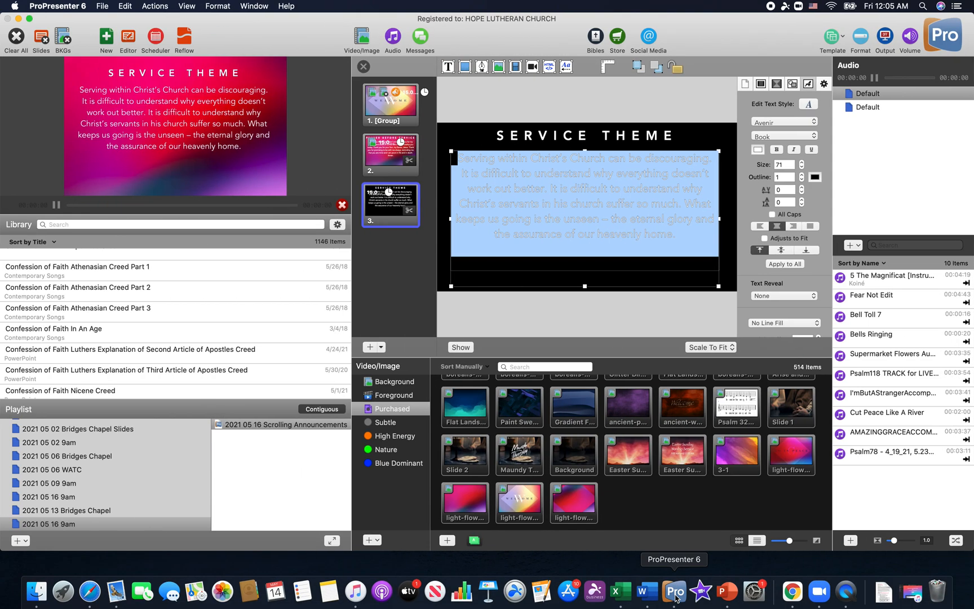
{"action": "left_click", "coordinate": [121, 8]}
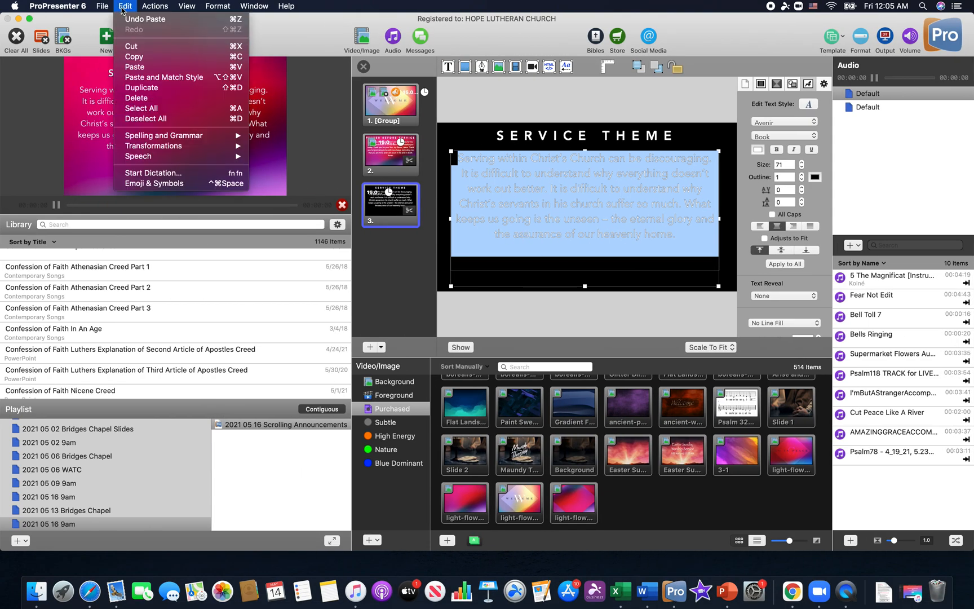
{"action": "left_click", "coordinate": [146, 77]}
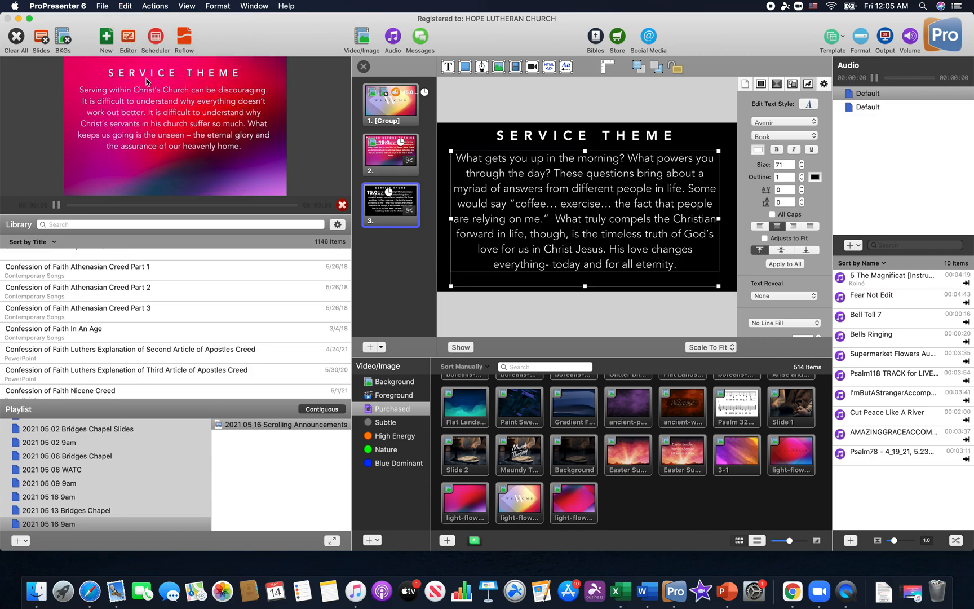
{"action": "left_click", "coordinate": [499, 98]}
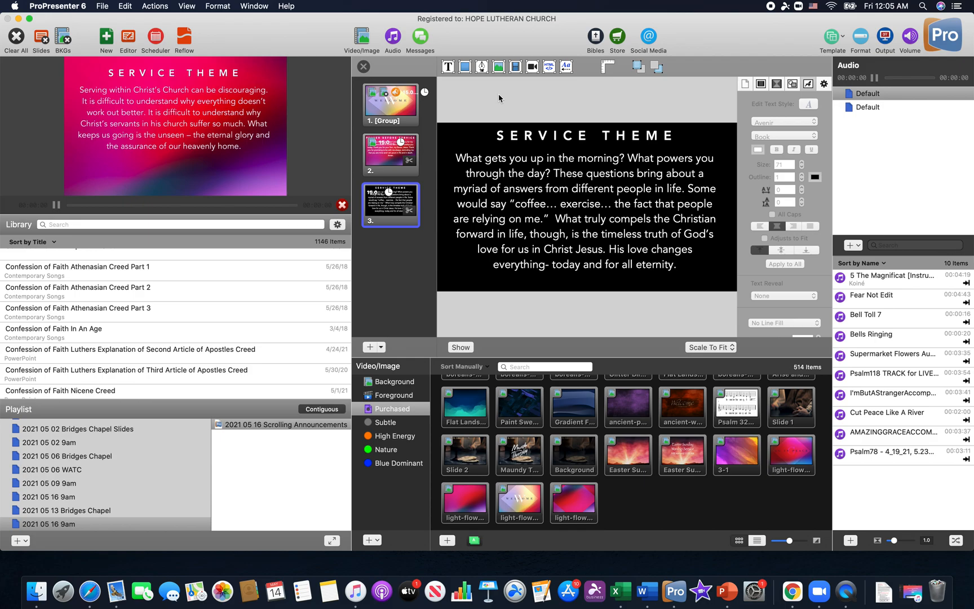
{"action": "left_click", "coordinate": [564, 188]}
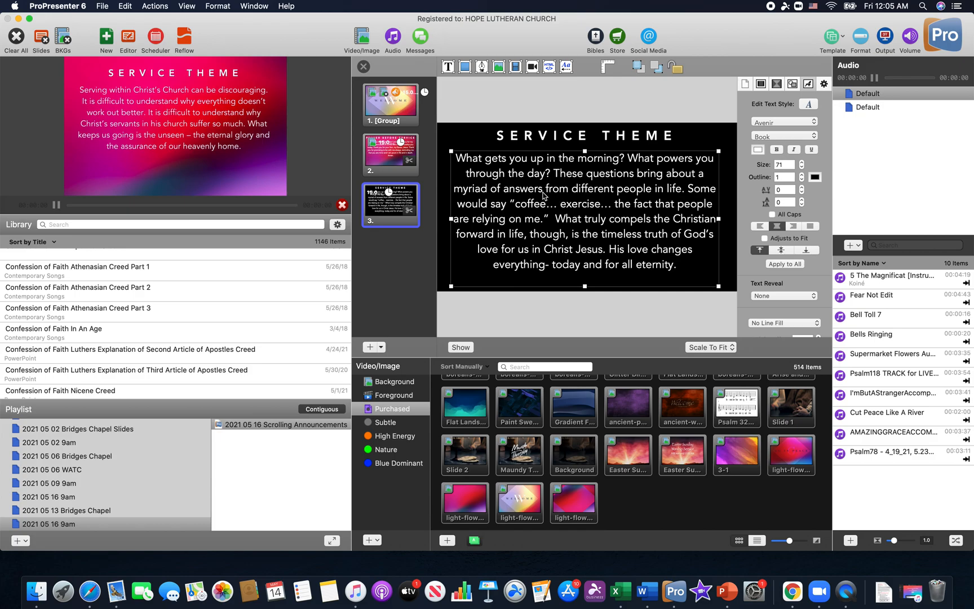
- Close the slide editor and preview the updated Prayer Before Service and Service Theme slides
{"action": "left_click", "coordinate": [365, 67]}
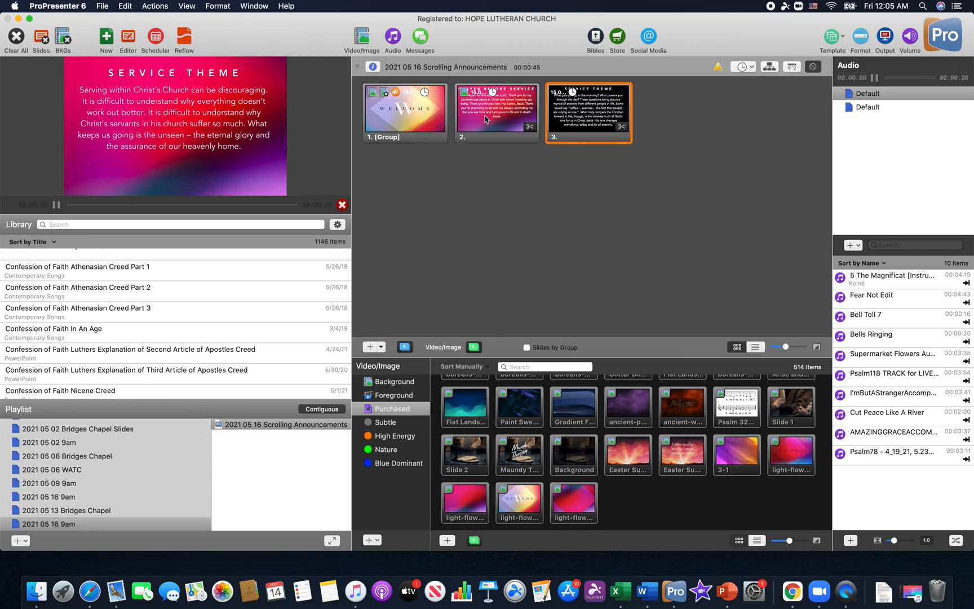
{"action": "left_click", "coordinate": [485, 116]}
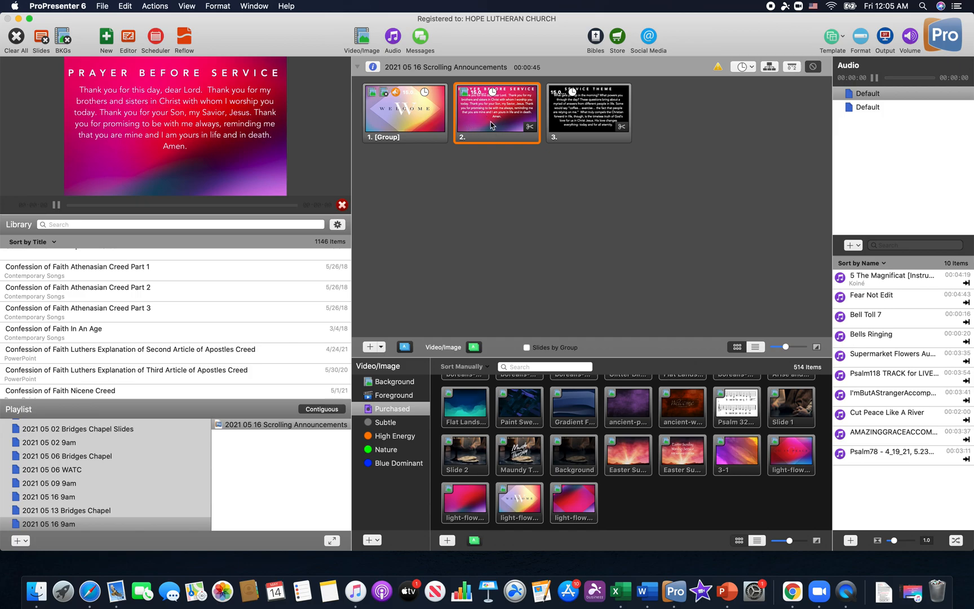
{"action": "left_click", "coordinate": [565, 120]}
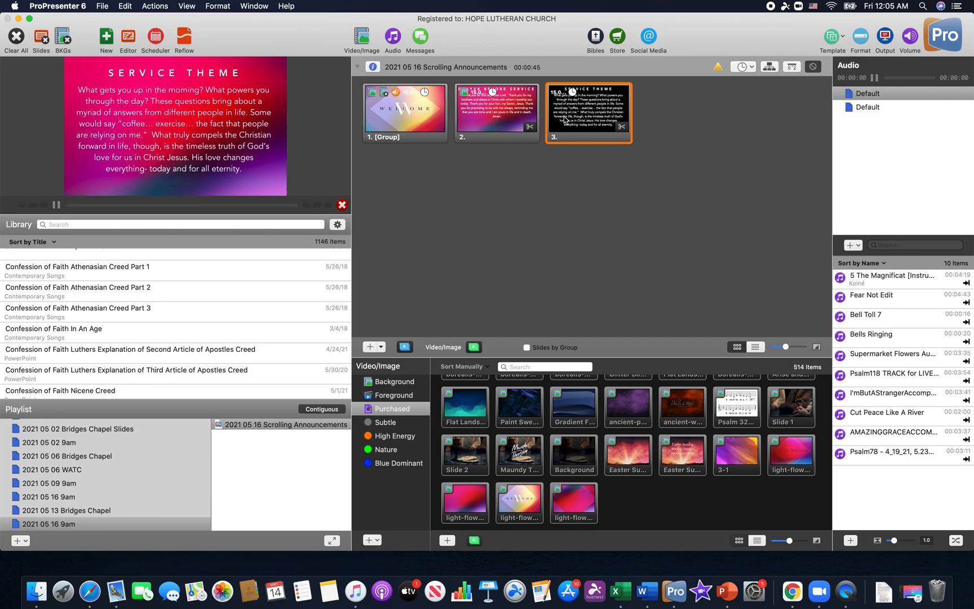
- Switch to Finder and select the five 2021 05 16 Scrolling Announcements JPEG images in their Desktop folder
{"action": "left_click", "coordinate": [489, 111]}
{"action": "left_click", "coordinate": [588, 113]}
{"action": "left_click", "coordinate": [44, 592]}
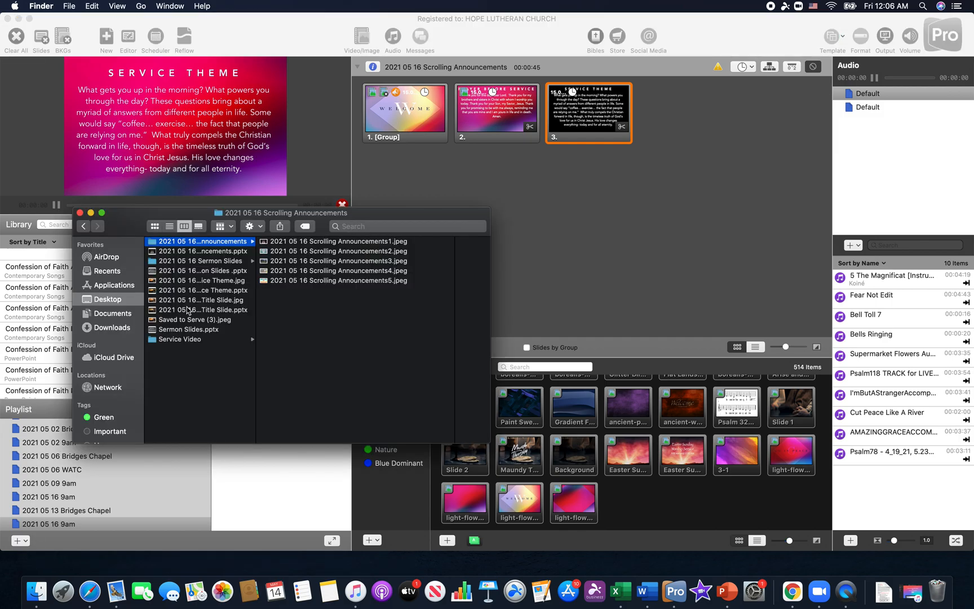
{"action": "left_click", "coordinate": [293, 246]}
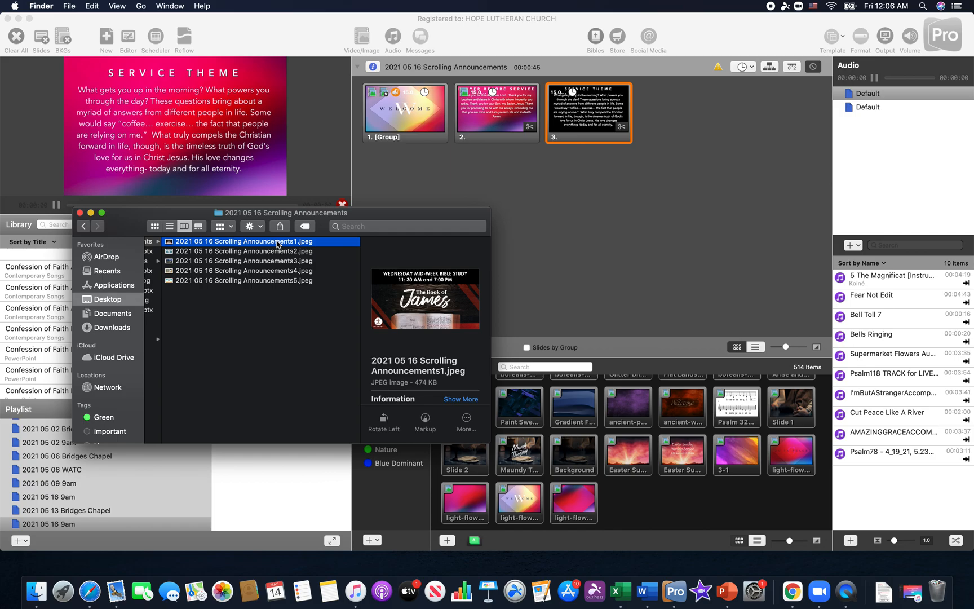
{"action": "left_click", "coordinate": [274, 282], "text": "shift"}
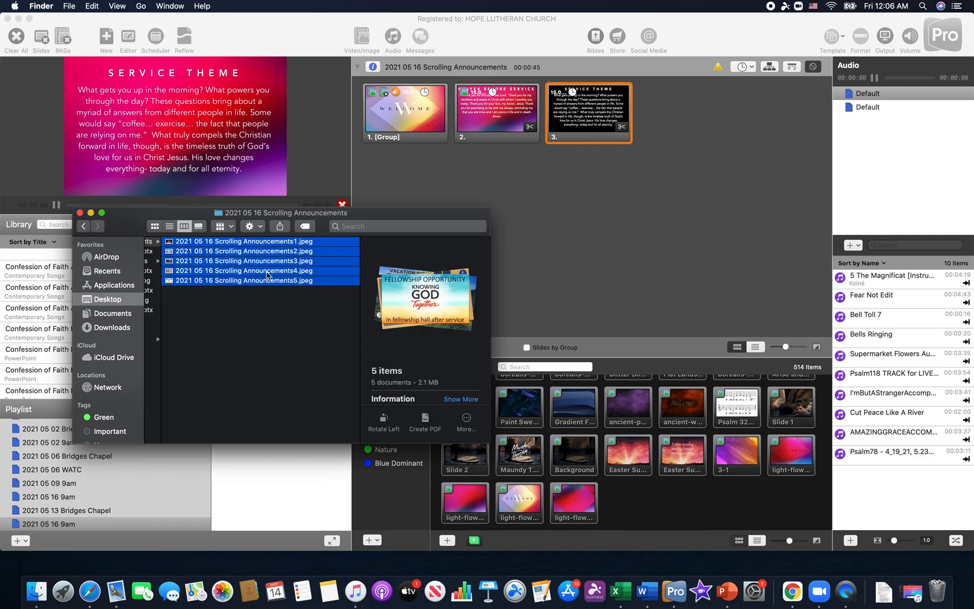
- Add the five selected images after the Service Theme slide in ProPresenter, writing over all existing copies in the media folder
{"action": "left_click_drag", "start_coordinate": [265, 269], "coordinate": [732, 120]}
{"action": "left_click_drag", "start_coordinate": [732, 120], "coordinate": [732, 121]}
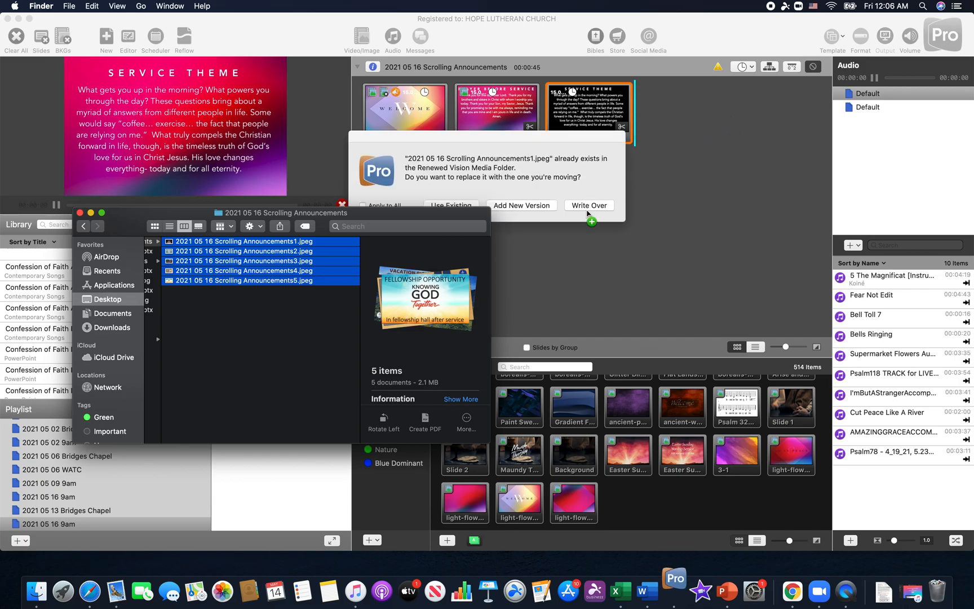
{"action": "left_click", "coordinate": [588, 205]}
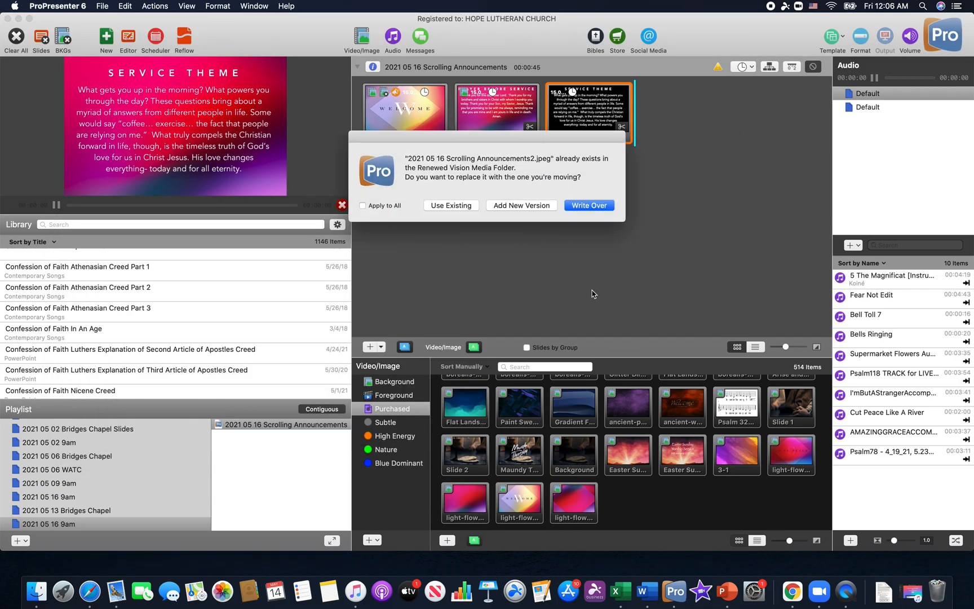
{"action": "left_click", "coordinate": [391, 206]}
{"action": "left_click", "coordinate": [589, 206]}
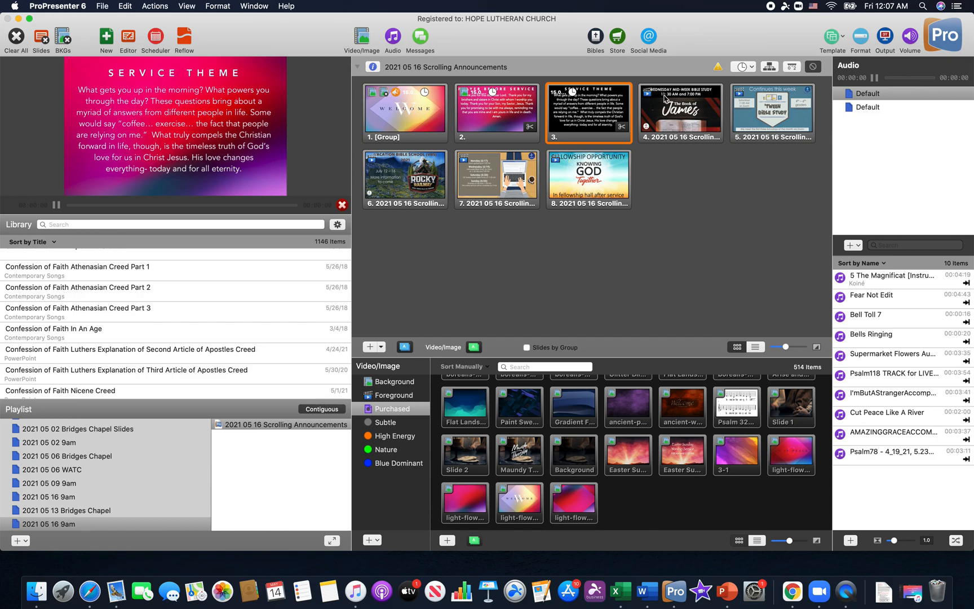
- Preview the newly added announcement slides, including the Book of James, Rocky Railway and Fellowship Opportunity slides
{"action": "left_click", "coordinate": [685, 110]}
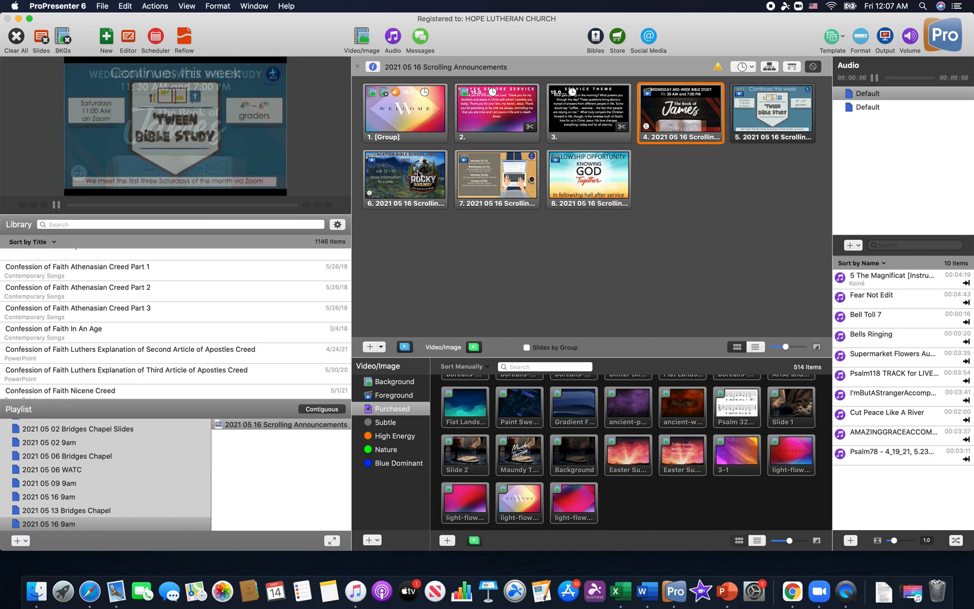
{"action": "left_click", "coordinate": [422, 172]}
{"action": "left_click", "coordinate": [497, 181]}
{"action": "left_click", "coordinate": [588, 190]}
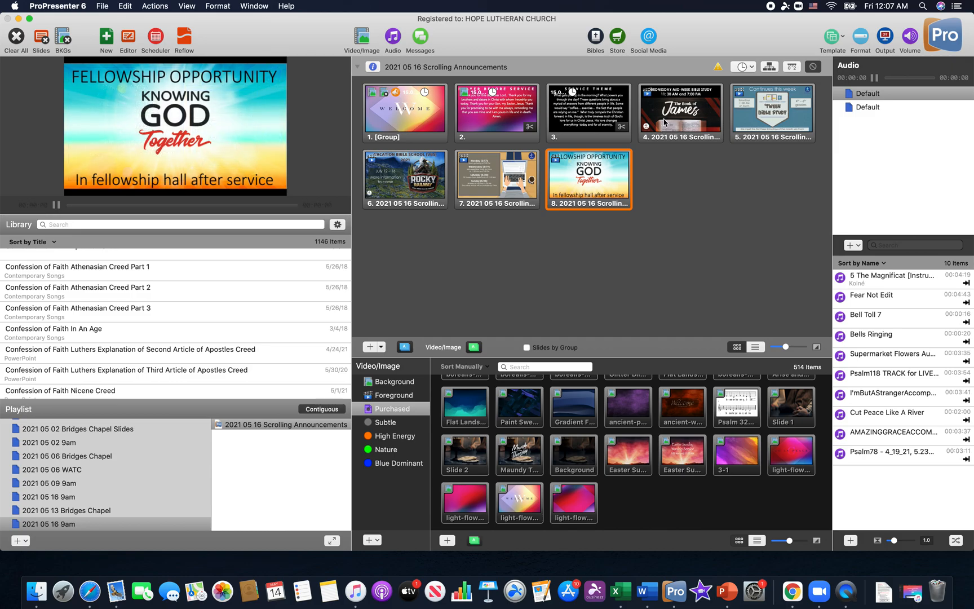
{"action": "left_click", "coordinate": [669, 112]}
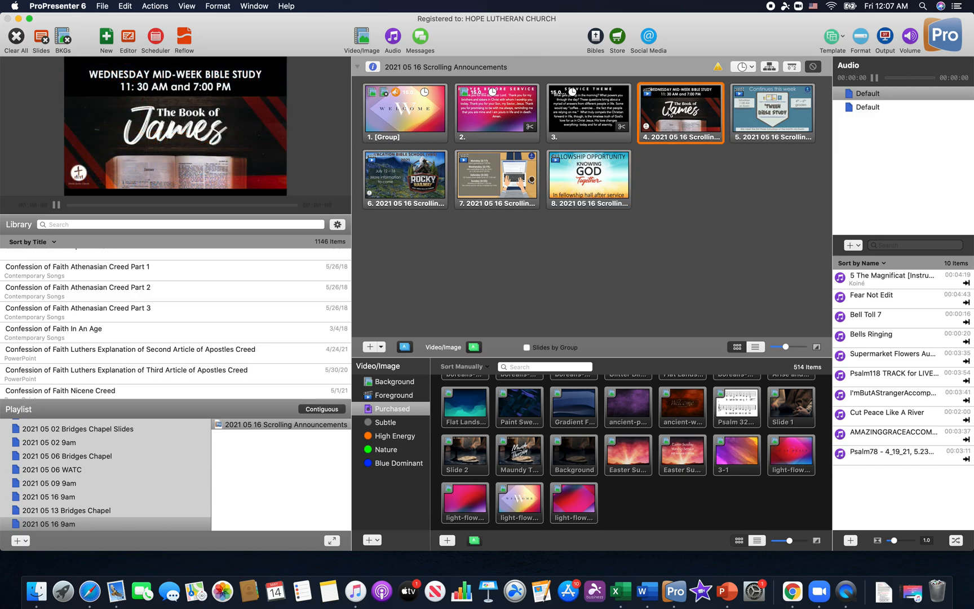
- Select slides 4 to 8 and apply a 15-second slide timer to them
{"action": "left_click_drag", "start_coordinate": [669, 113], "coordinate": [679, 198]}
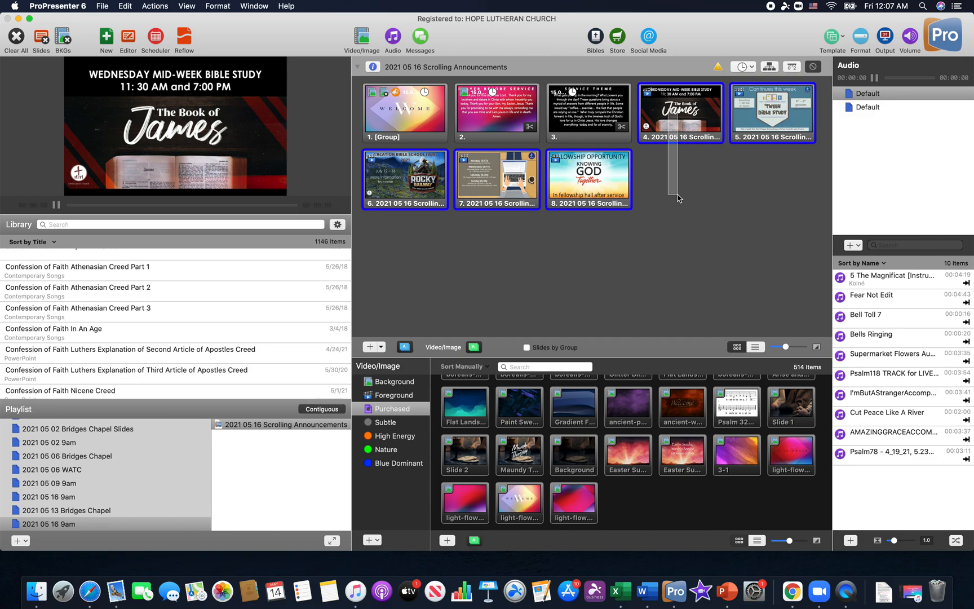
{"action": "left_click_drag", "start_coordinate": [678, 197], "coordinate": [678, 197]}
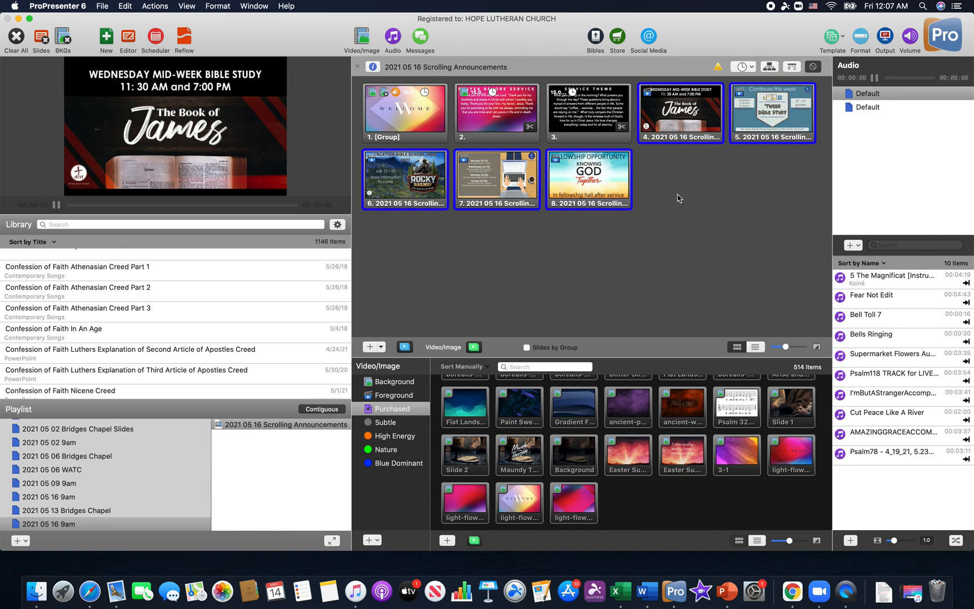
{"action": "left_click", "coordinate": [754, 68]}
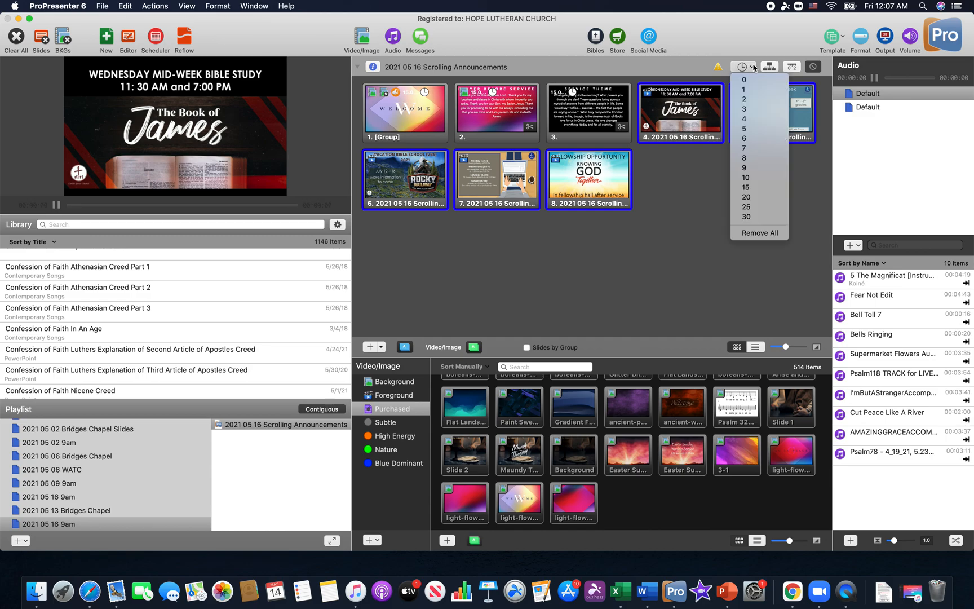
{"action": "left_click", "coordinate": [752, 188]}
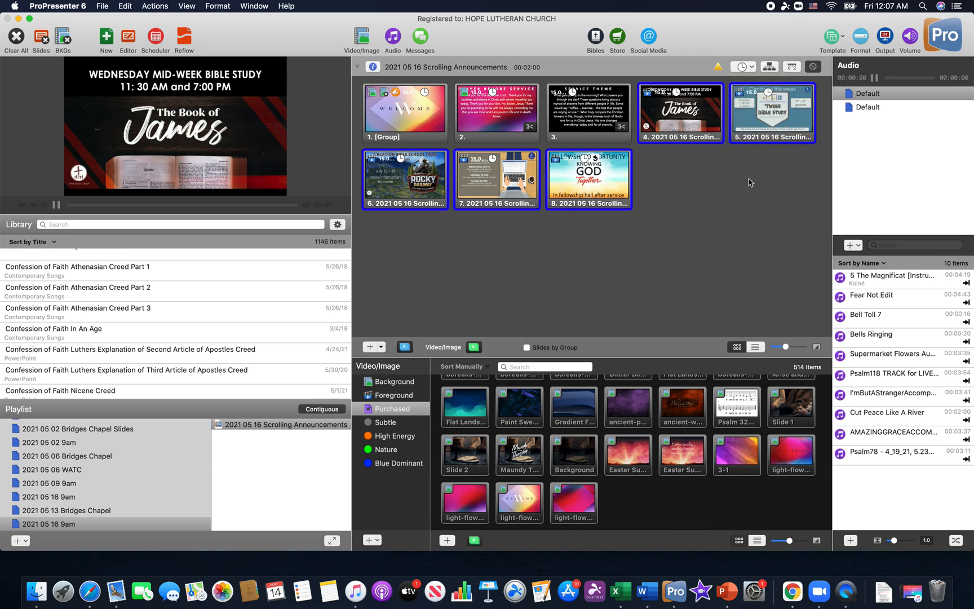
{"action": "left_click", "coordinate": [753, 68]}
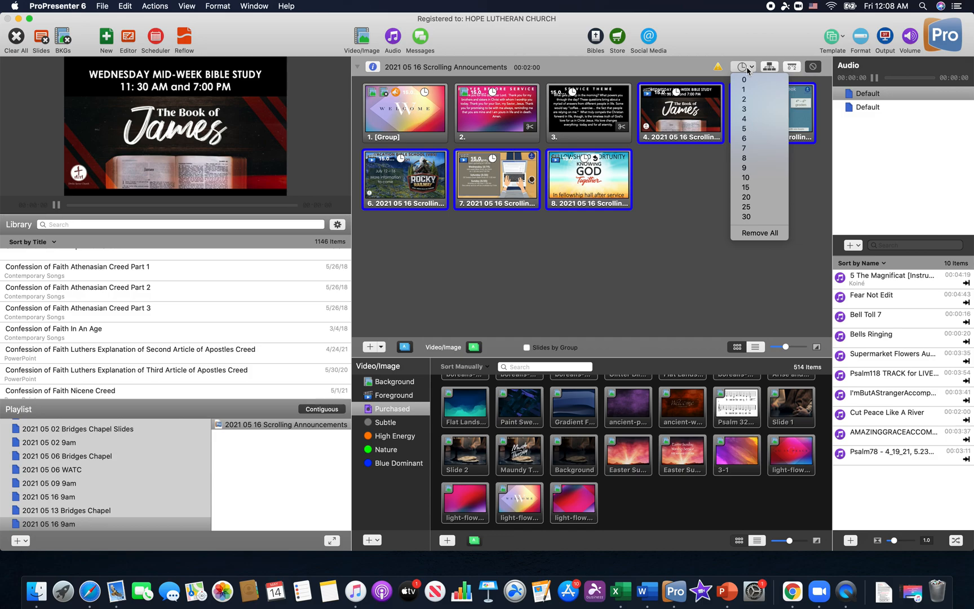
{"action": "left_click", "coordinate": [691, 187]}
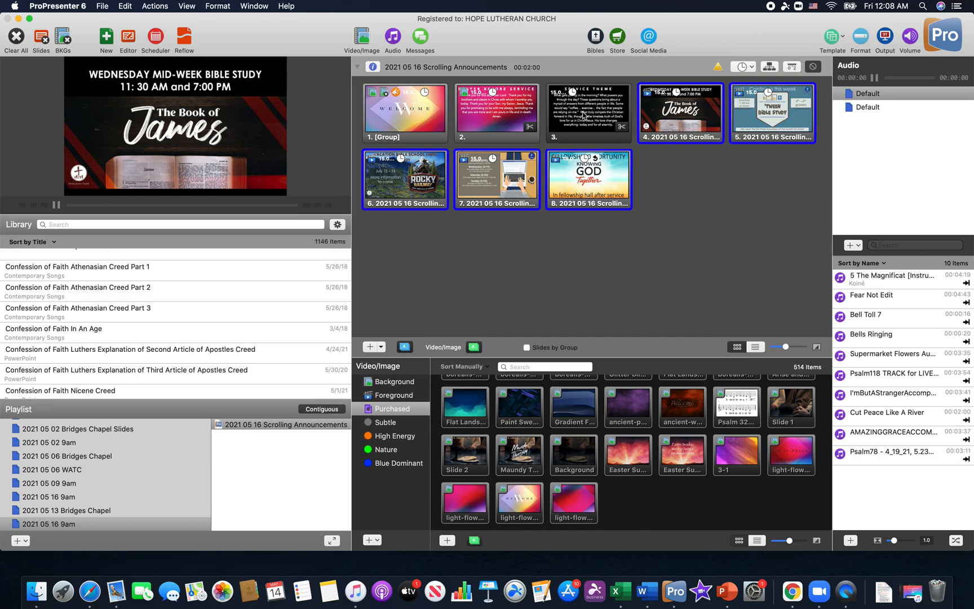
- Try applying a 20-second timer from the Service Theme slide, and restore the presentation's slide timers to 15 seconds
{"action": "left_click", "coordinate": [584, 115]}
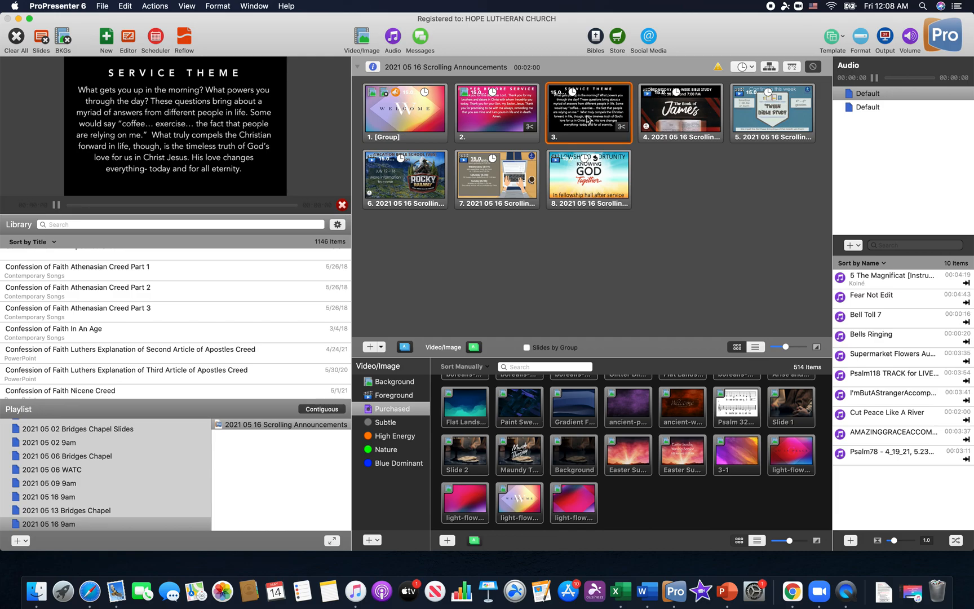
{"action": "left_click", "coordinate": [745, 66]}
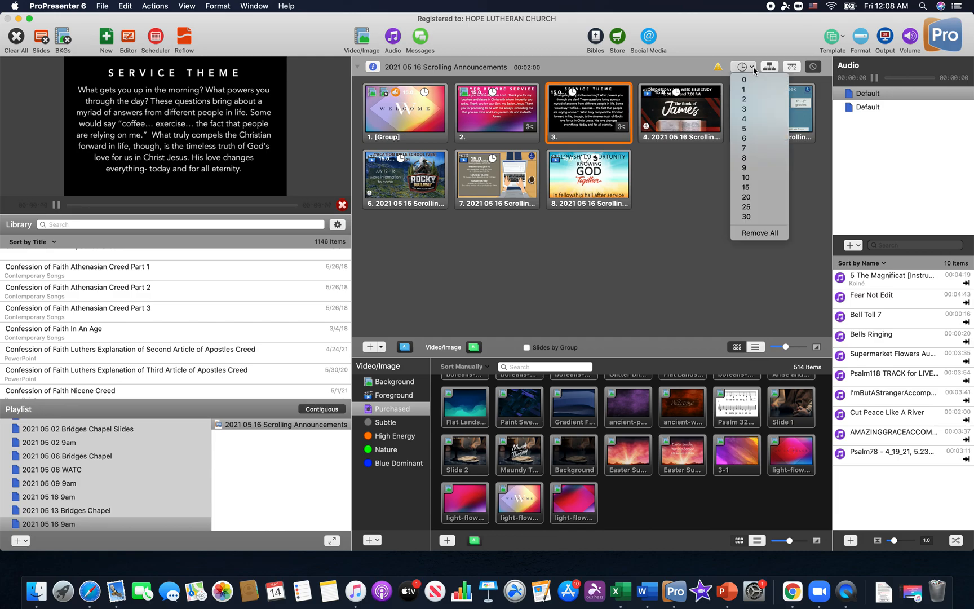
{"action": "left_click", "coordinate": [744, 197]}
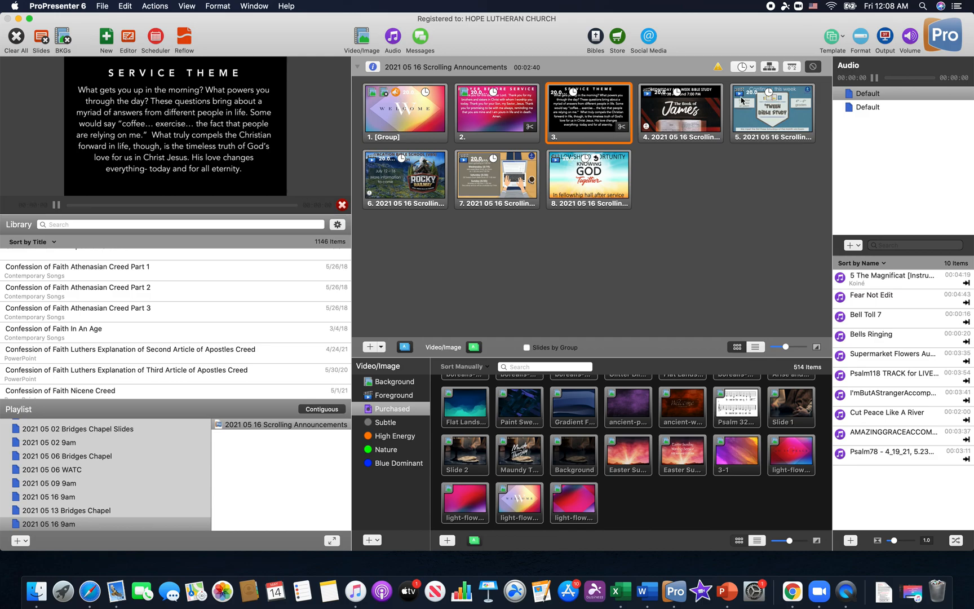
{"action": "left_click", "coordinate": [754, 68]}
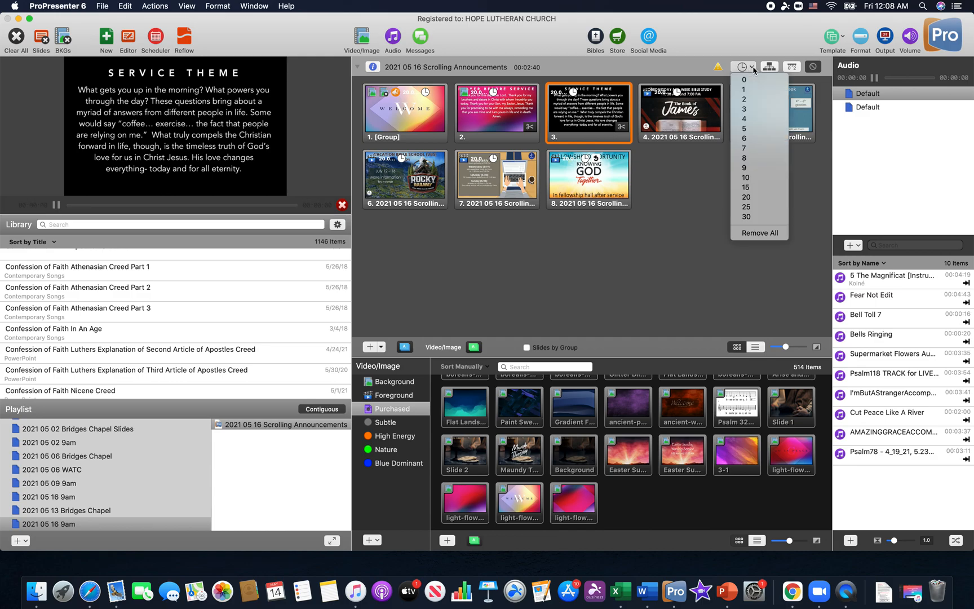
{"action": "left_click", "coordinate": [752, 190]}
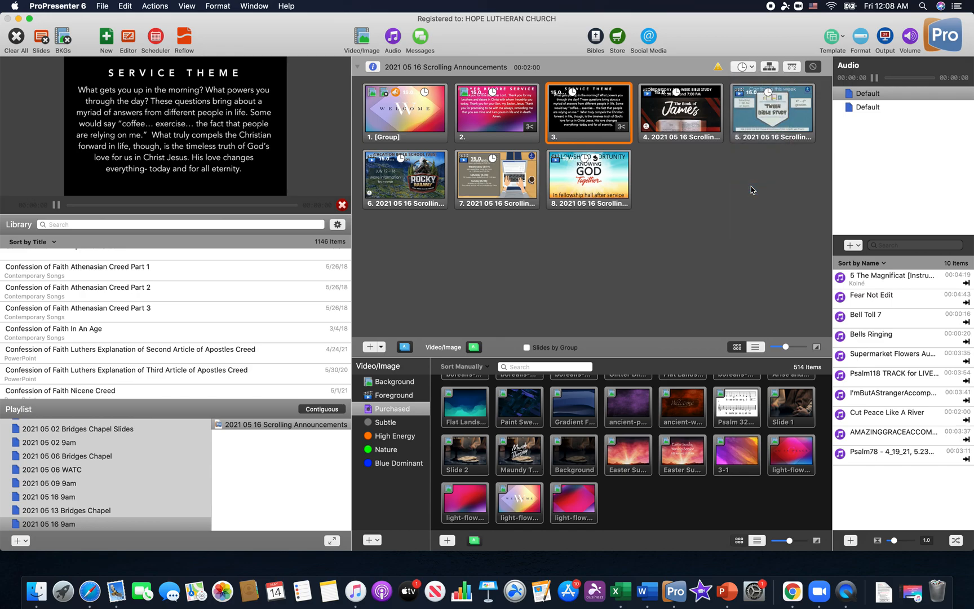
- Set the Go to Next Timer of the Service Theme slide alone to 20 seconds
{"action": "left_click", "coordinate": [664, 97]}
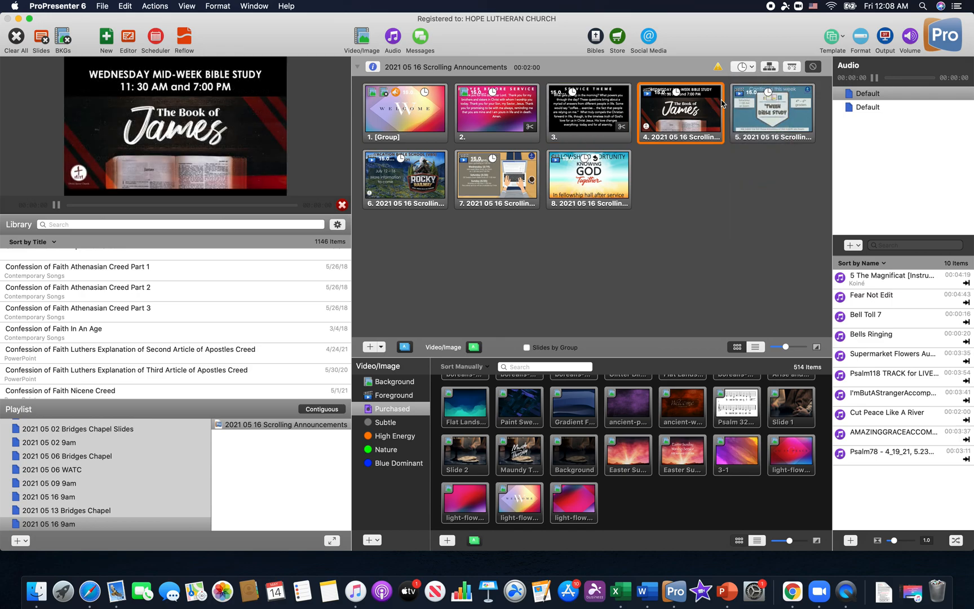
{"action": "left_click", "coordinate": [563, 122]}
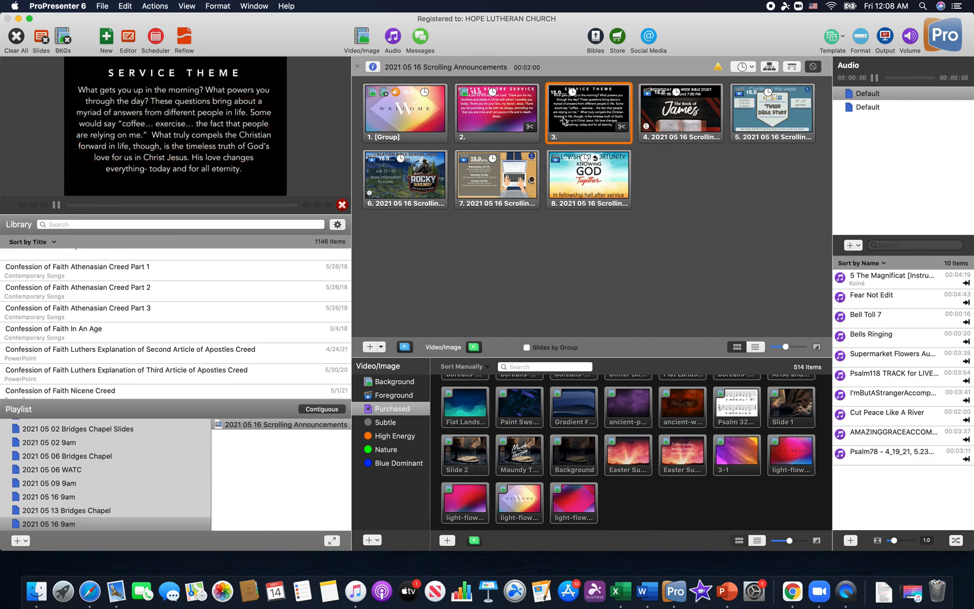
{"action": "right_click", "coordinate": [564, 121]}
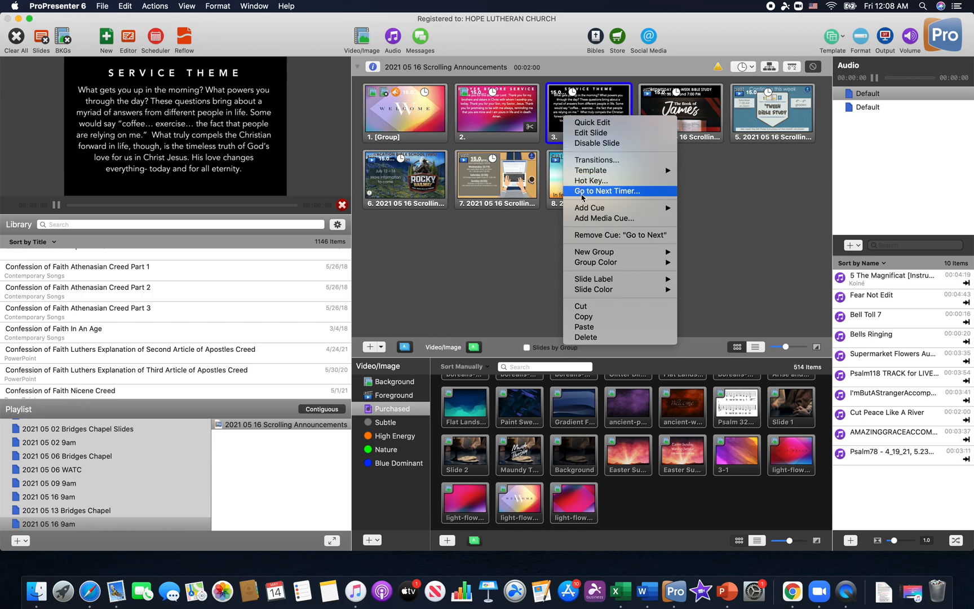
{"action": "left_click", "coordinate": [582, 194]}
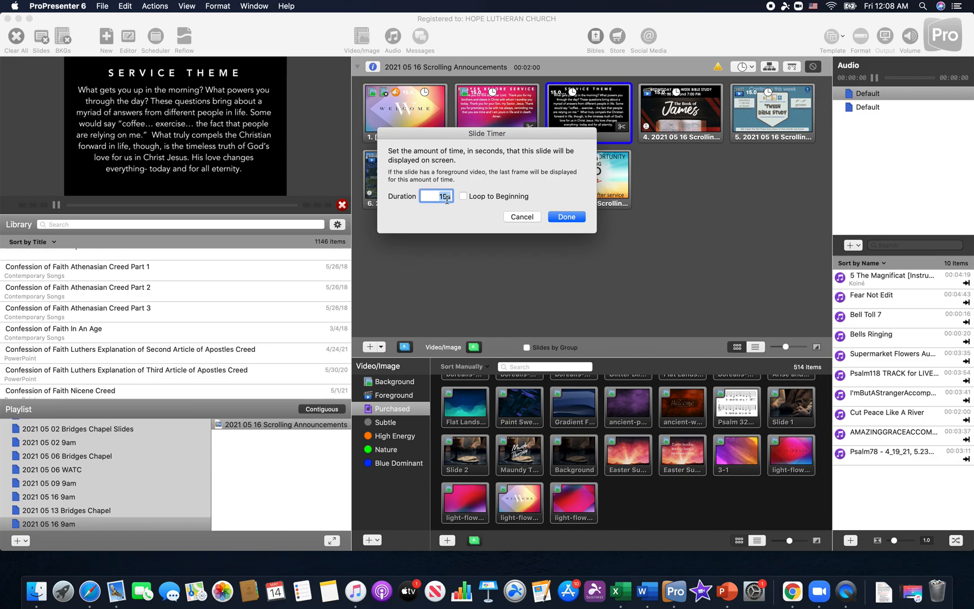
{"action": "type", "text": "20"}
{"action": "key", "text": "Return"}
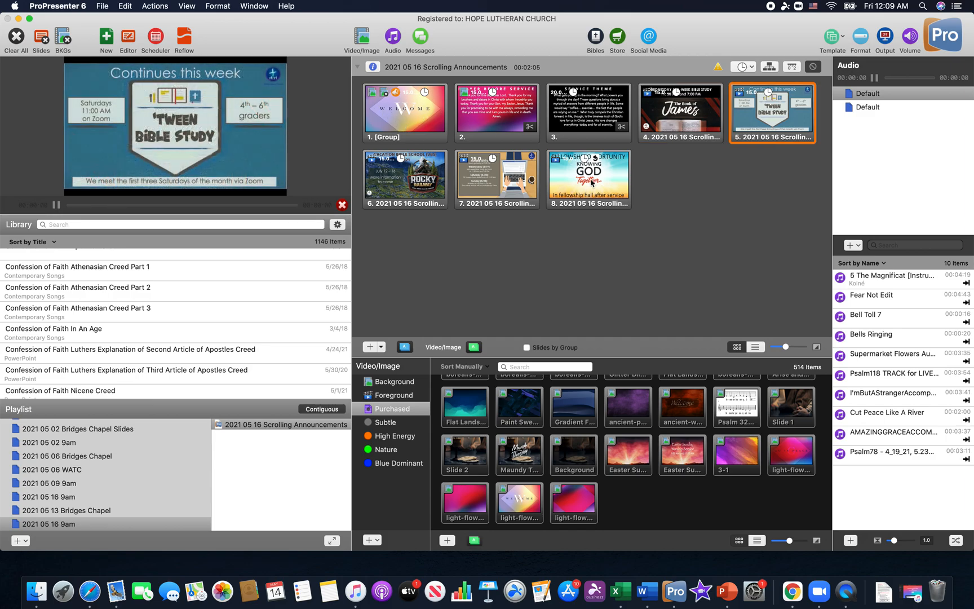
- Check the duration and Loop to Beginning option in the final Fellowship Opportunity slide's Go to Next Timer
{"action": "left_click", "coordinate": [591, 183]}
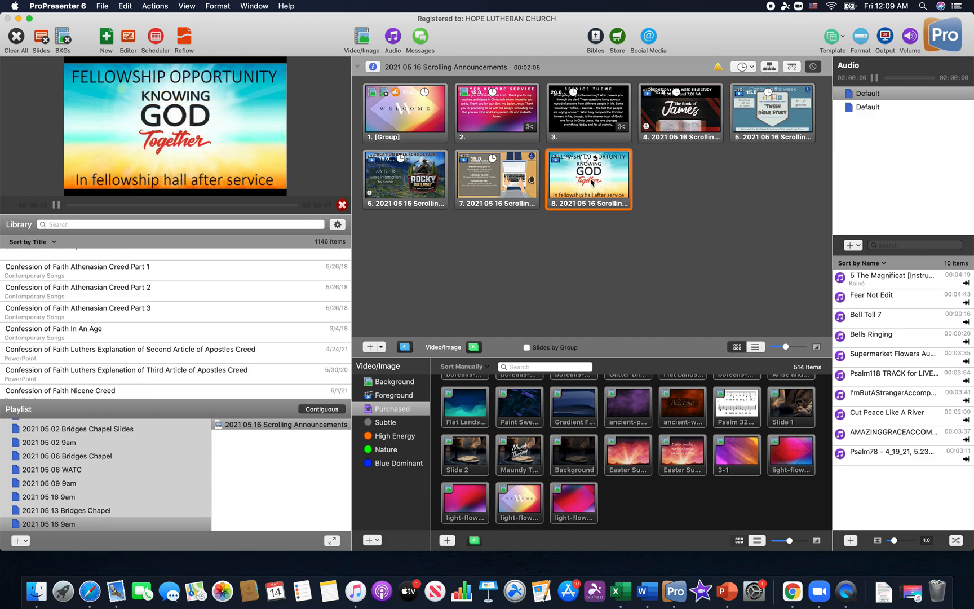
{"action": "right_click", "coordinate": [592, 182]}
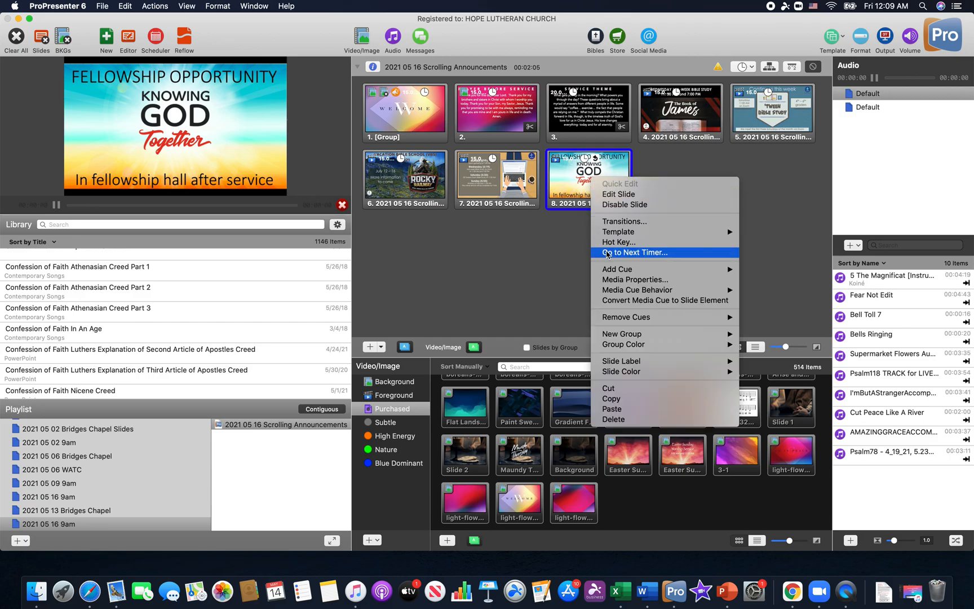
{"action": "left_click", "coordinate": [607, 252]}
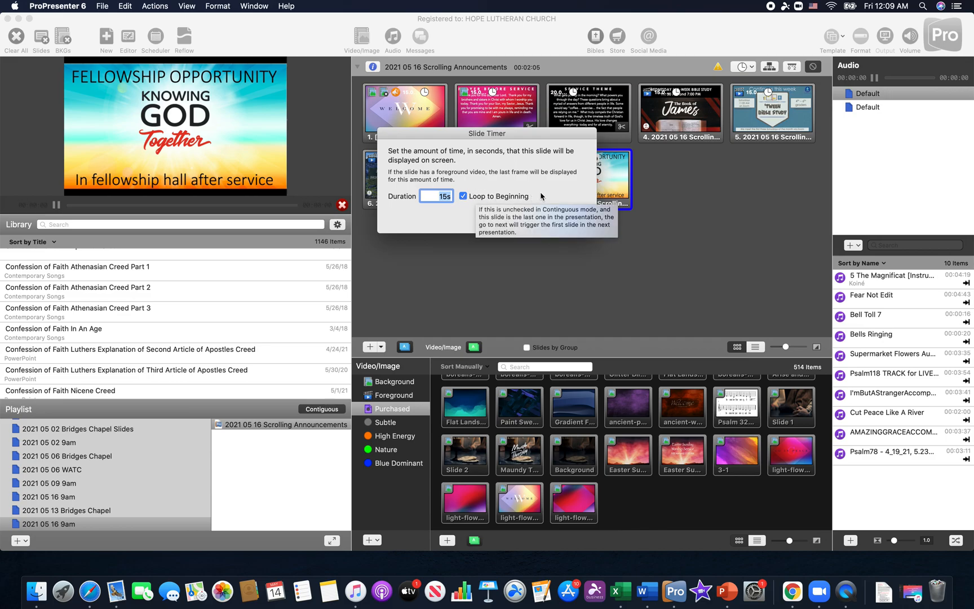
{"action": "left_click", "coordinate": [567, 219]}
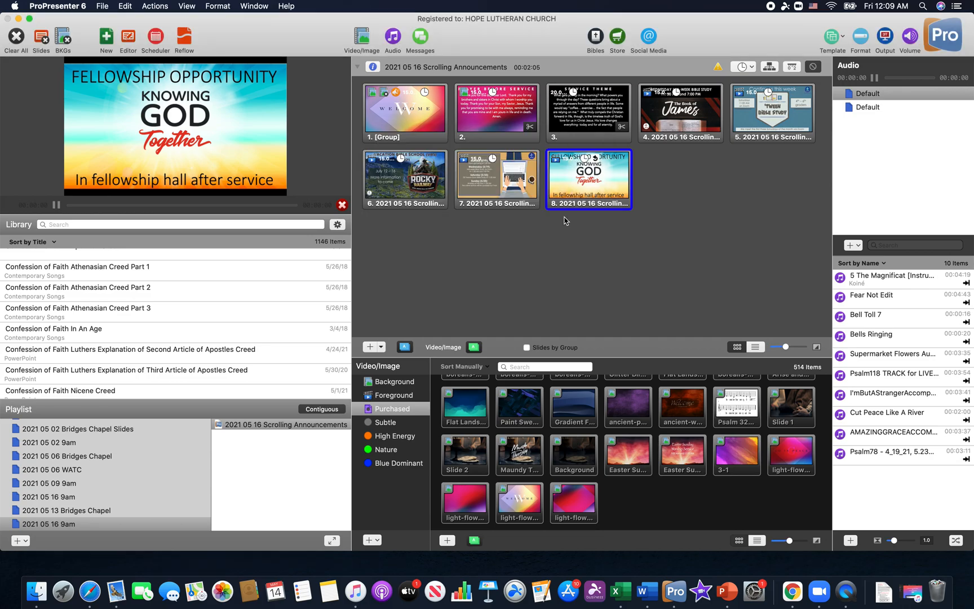
- Run the scrolling announcements from the Welcome slide and preview the prayer, Fellowship Opportunity and Welcome slides for playback
{"action": "left_click", "coordinate": [397, 107]}
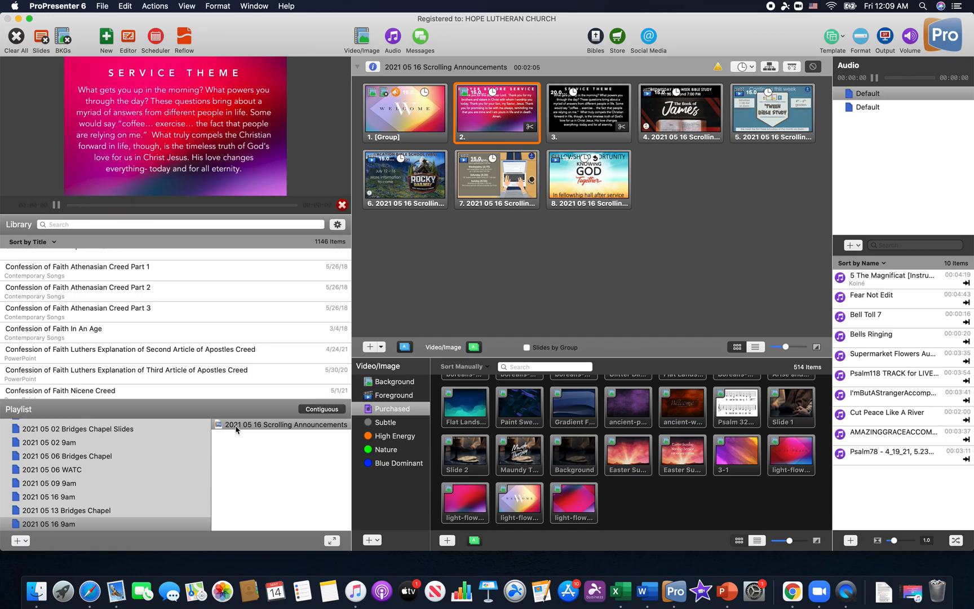
{"action": "left_click", "coordinate": [236, 430]}
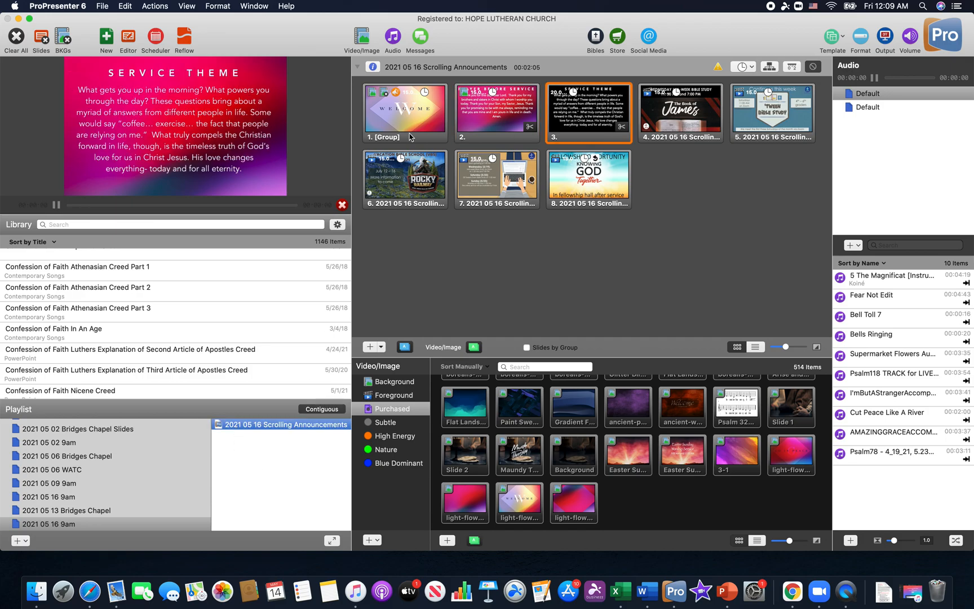
{"action": "left_click", "coordinate": [414, 121]}
{"action": "left_click", "coordinate": [516, 114]}
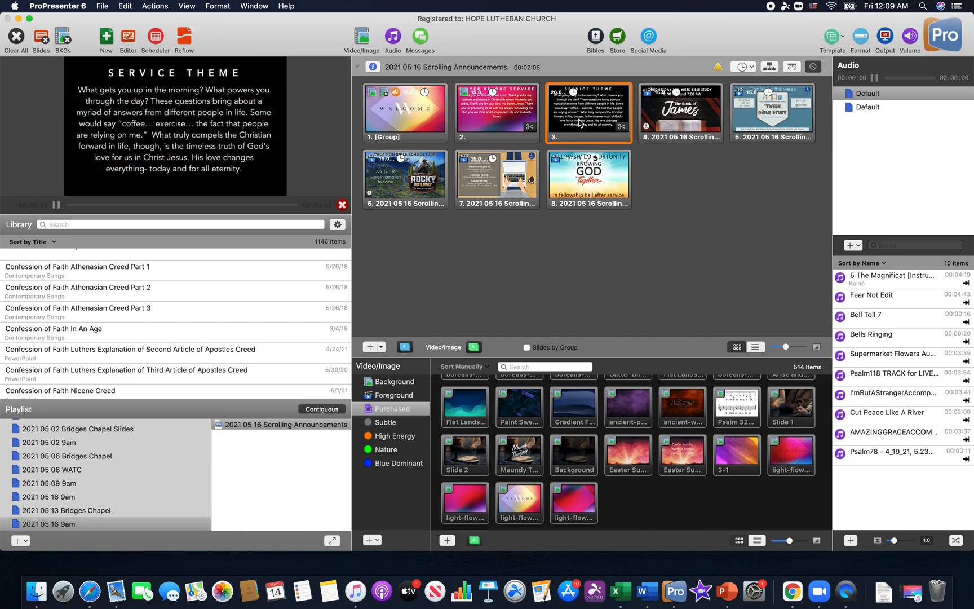
{"action": "left_click", "coordinate": [578, 179]}
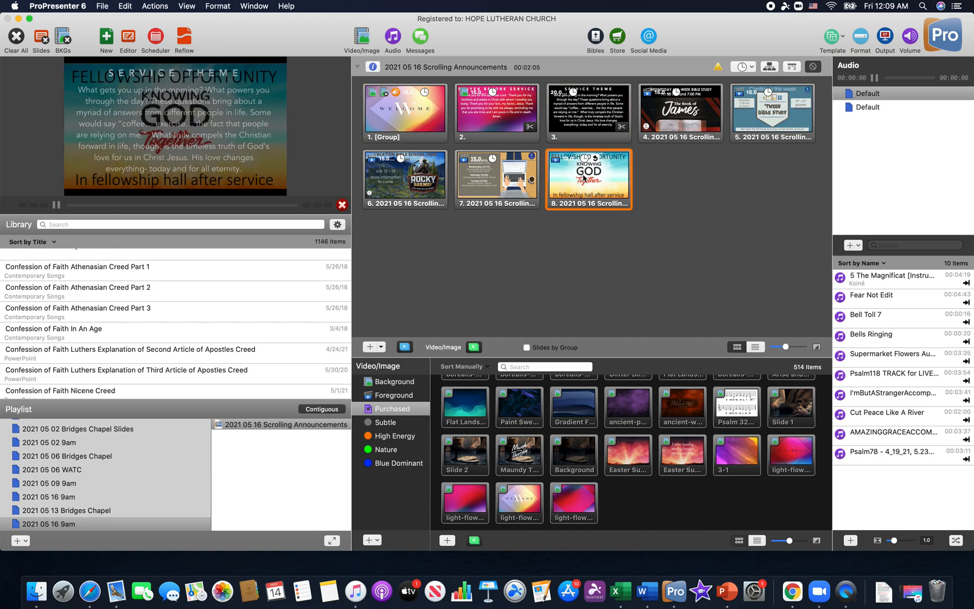
{"action": "left_click", "coordinate": [426, 115]}
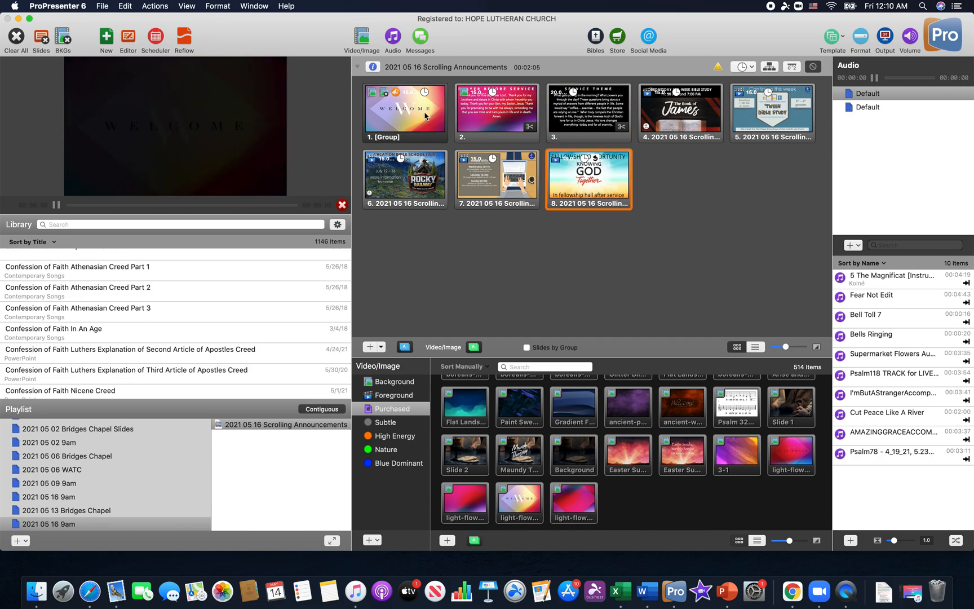